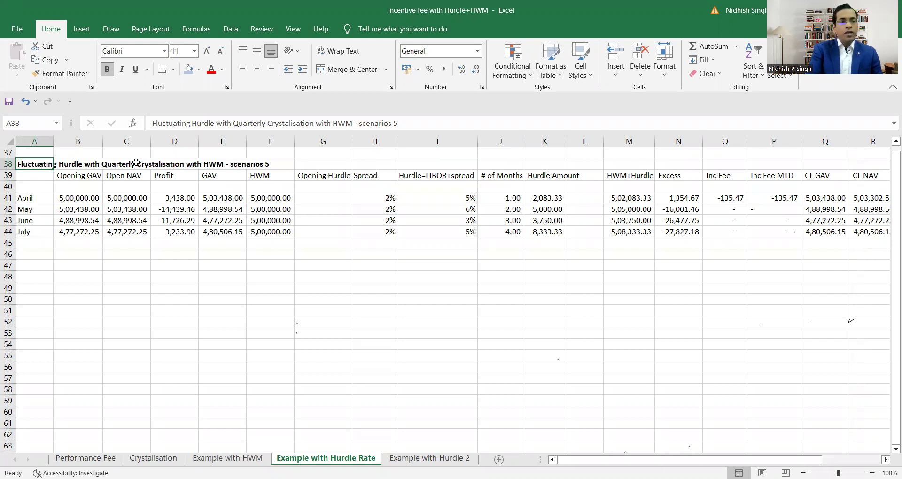
Step: Inspect April's Opening Hurdle, HWM and number-of-months cells in the scenario 5 table
click(319, 176)
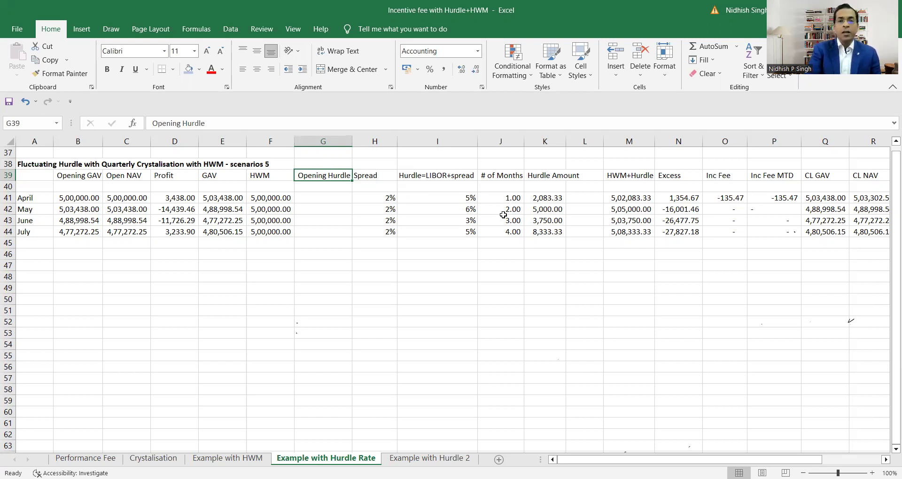
click(508, 198)
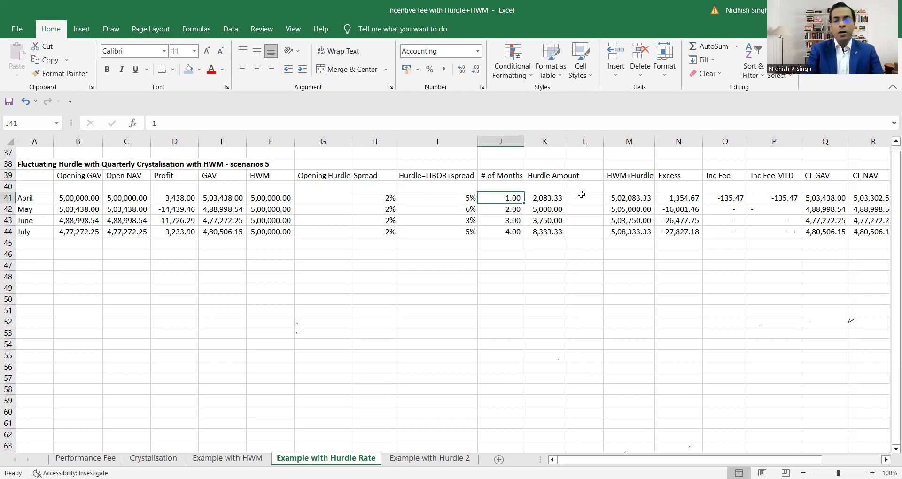
key(shift+Down)
key(shift+Down)
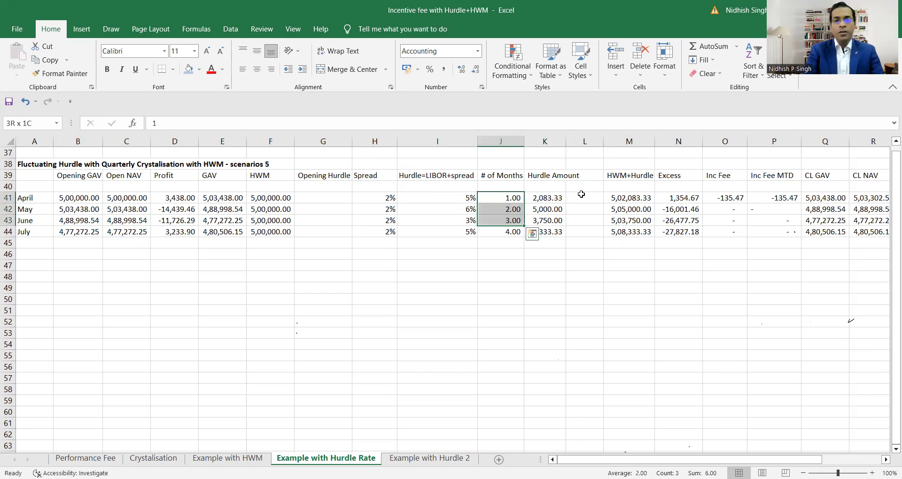
key(Up)
key(Down)
key(Left)
key(Left)
key(Left)
key(Left)
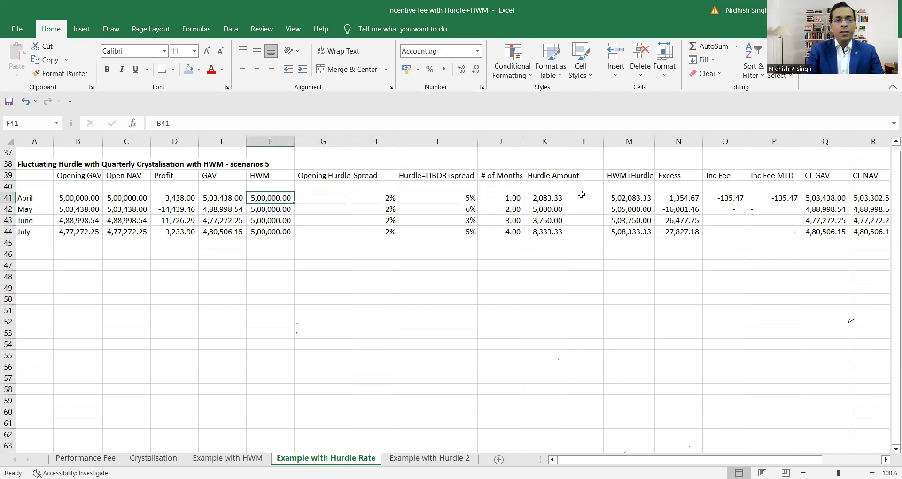
key(Down)
key(Down)
key(Up)
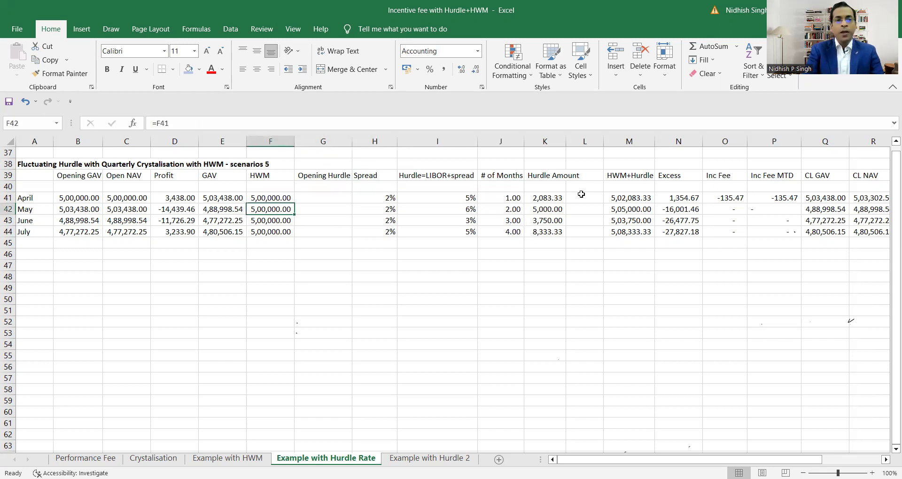
key(Up)
key(Right)
key(Right)
key(Right)
key(Right)
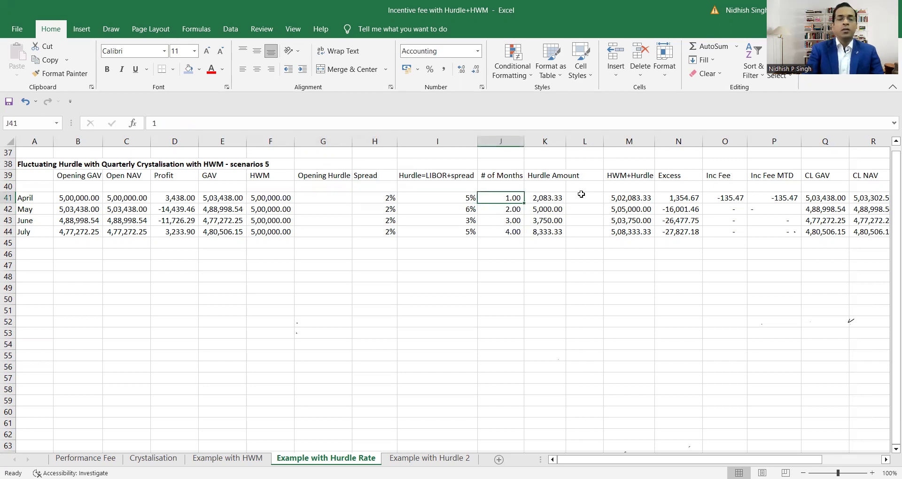
Step: Check April's and May's spread and hurdle formulas (=H41+0.03, =H42+0.04)
key(Left)
key(Left)
key(Left)
key(Left)
key(Left)
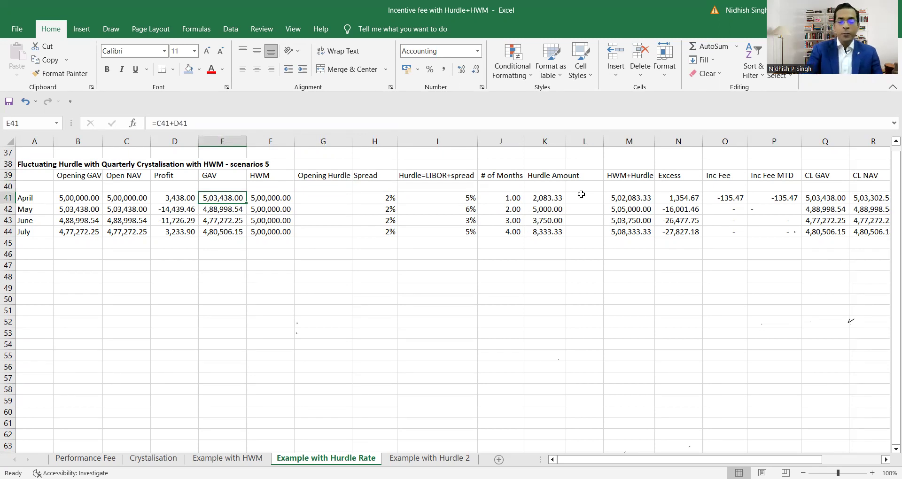
key(Right)
key(Right)
key(Right)
key(Right)
key(Left)
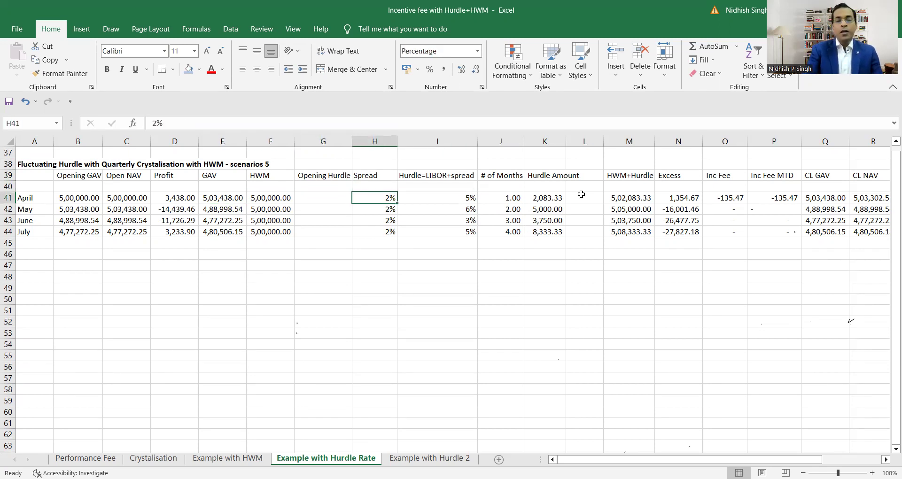
key(Right)
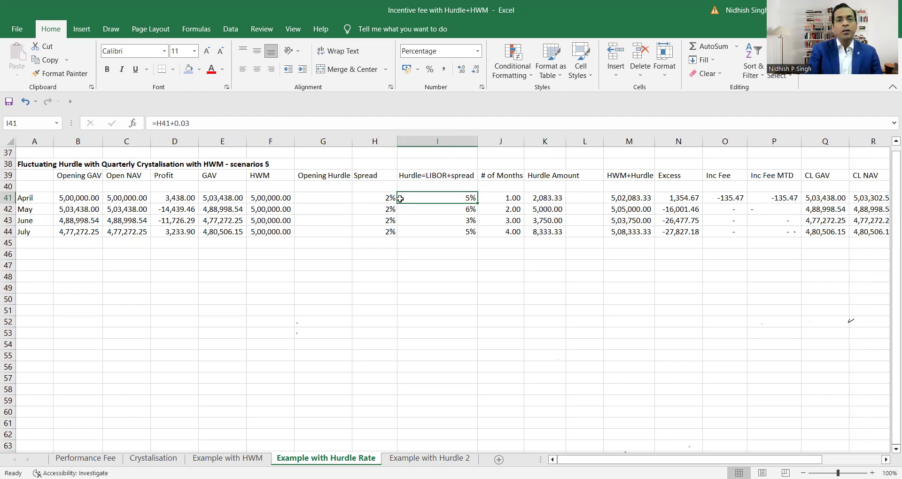
click(370, 198)
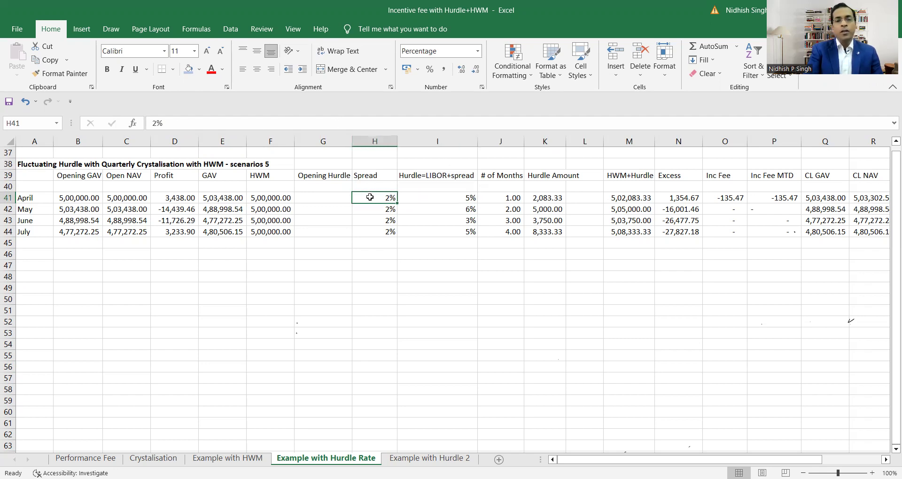
click(462, 197)
key(Down)
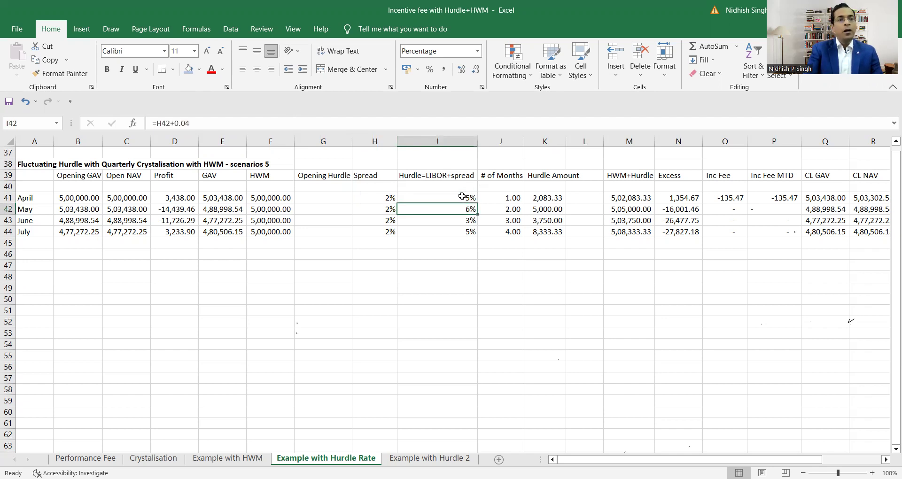
key(Left)
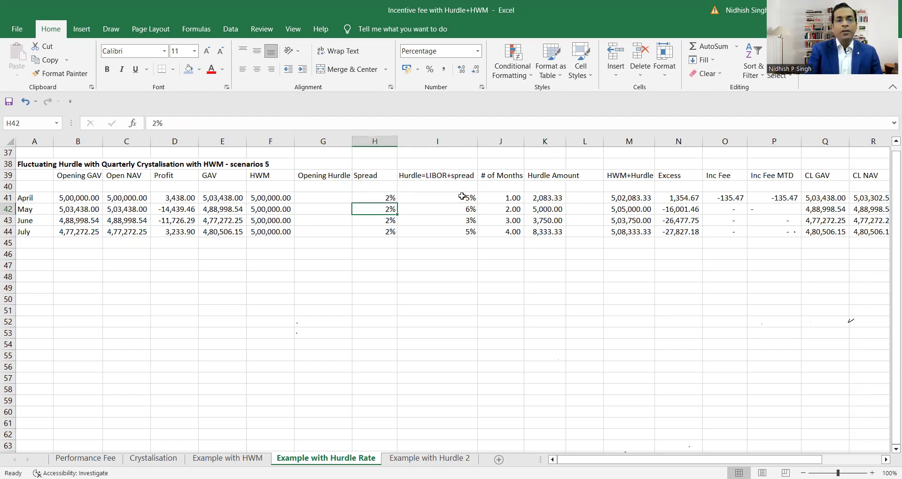
key(Right)
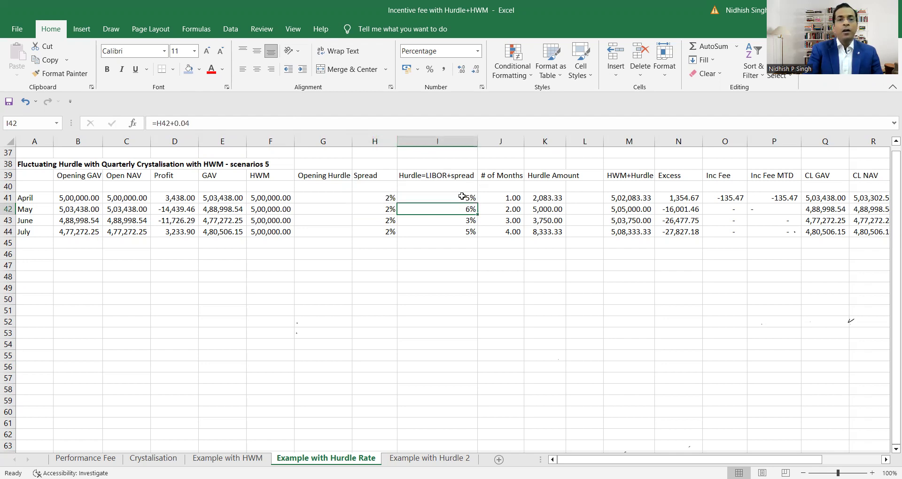
Step: Review the opening NAVs, April's 500000 opening GAV, GAV formula =C41+D41 and 3438 profit
key(Left)
key(Left)
key(Left)
key(Left)
key(Left)
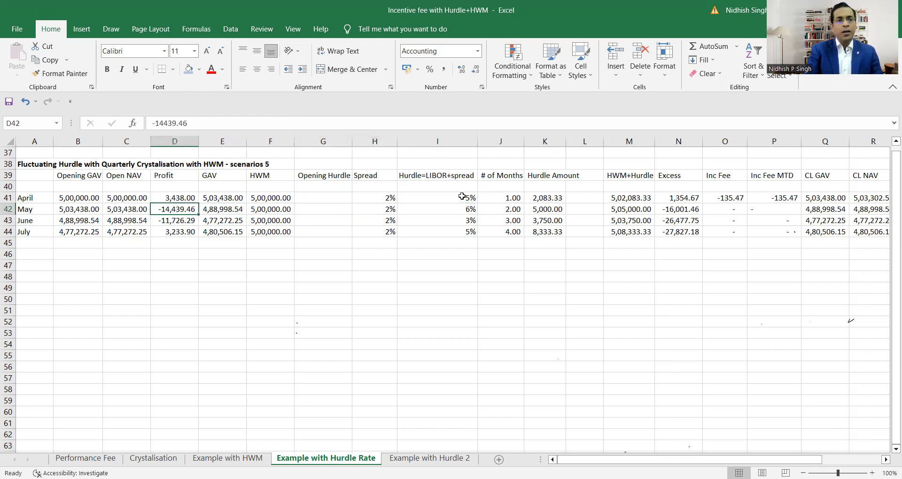
key(Left)
key(Up)
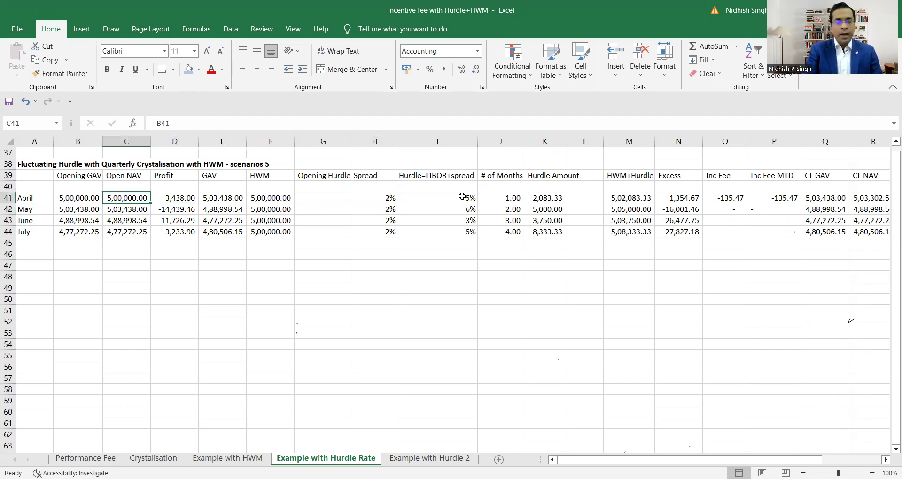
key(Left)
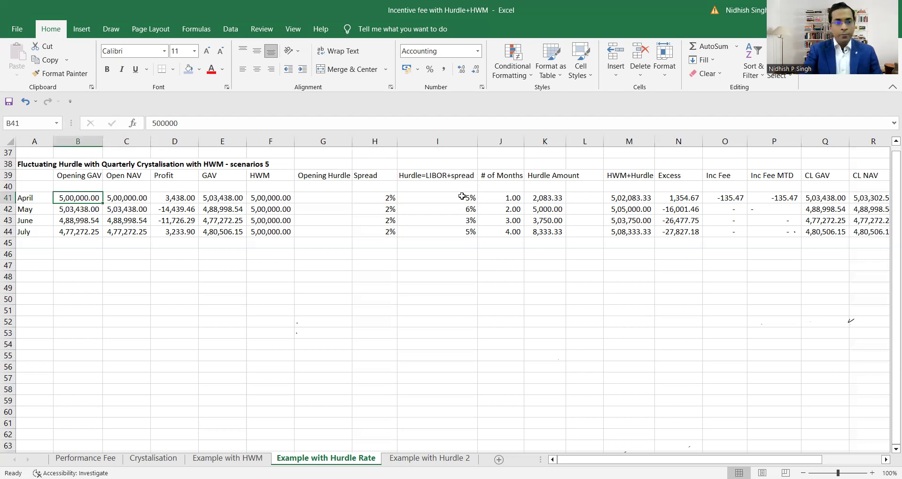
key(Right)
key(Right)
key(Right)
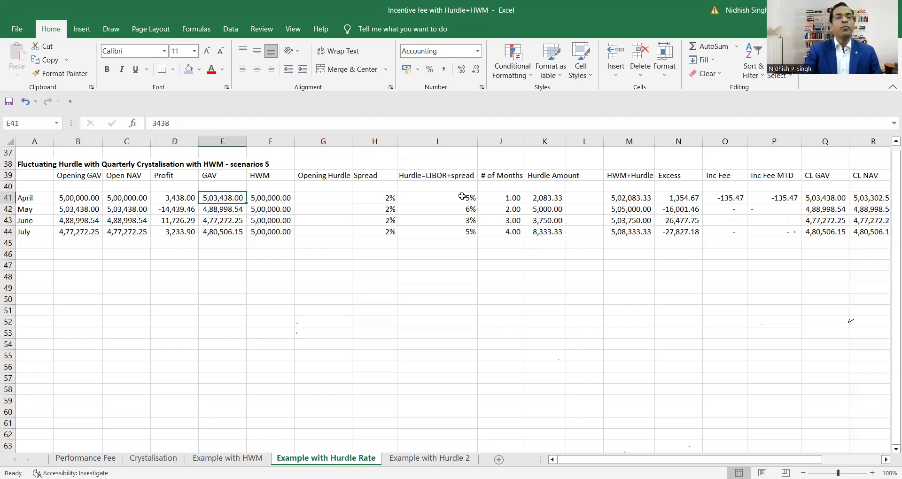
key(Left)
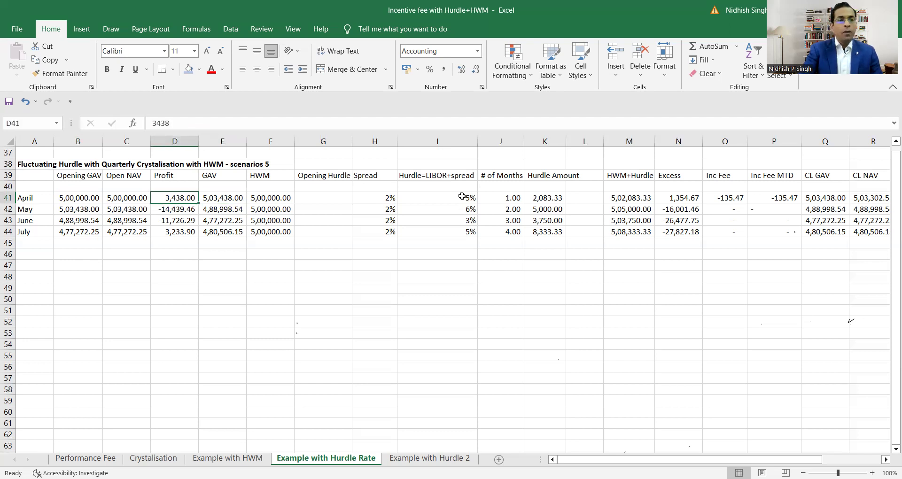
key(Down)
key(Down)
key(Down)
key(Up)
key(Up)
key(Up)
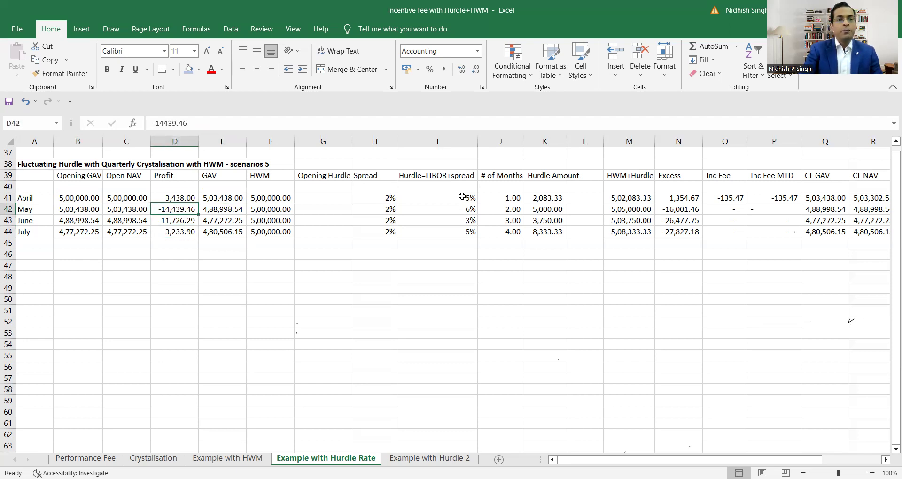
key(Right)
key(Right)
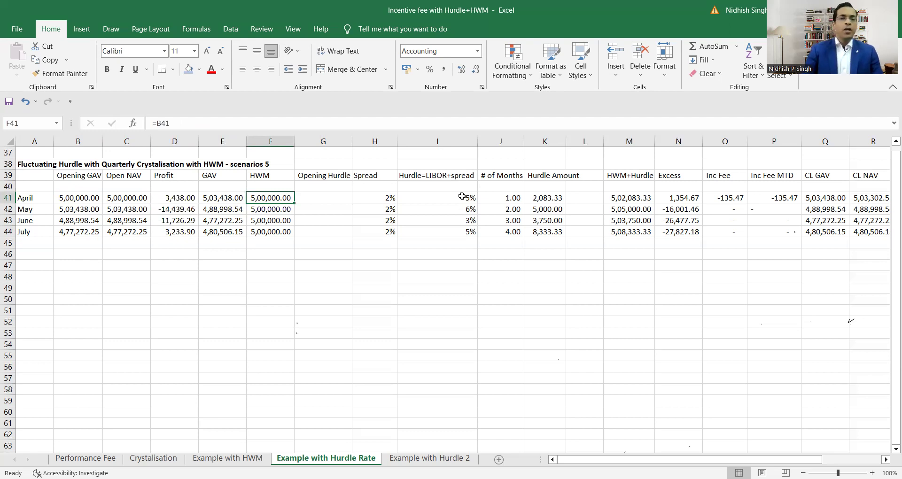
key(Down)
key(Down)
key(Up)
key(Up)
Step: Recheck April's HWM =B41, hurdle rate, hurdle amount, HWM plus hurdle and Excess formulas
key(Left)
key(Left)
key(Left)
key(Left)
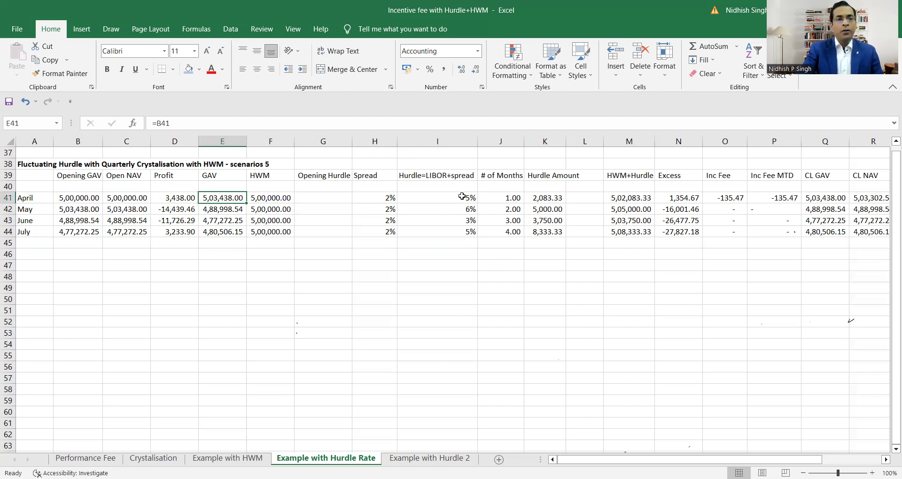
key(Right)
key(Right)
key(Right)
key(Right)
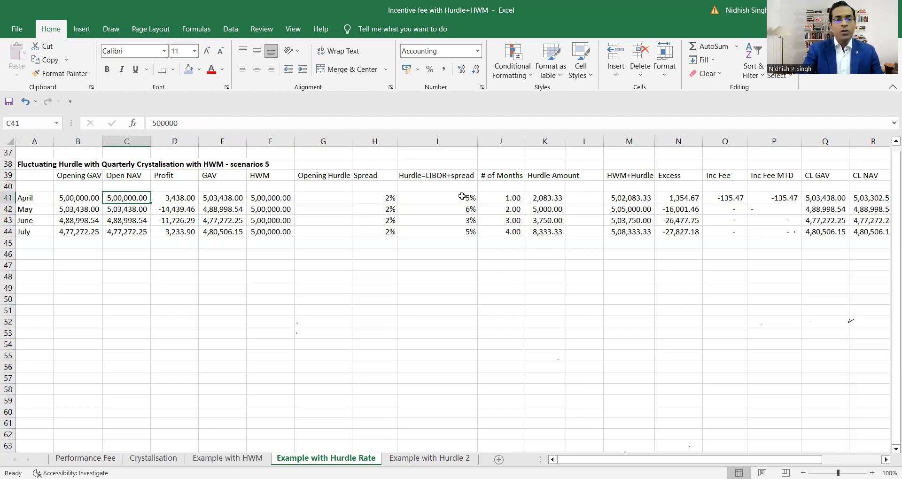
key(Right)
key(Right)
key(Right)
key(Right)
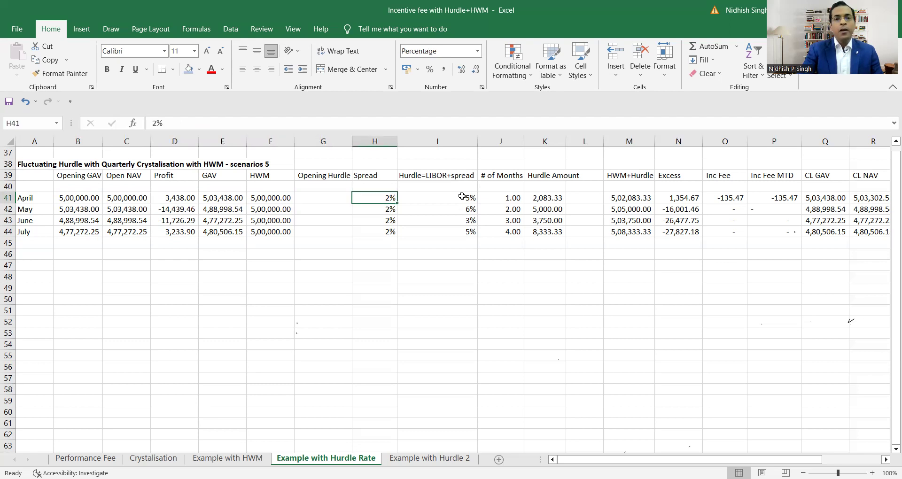
key(Left)
key(Right)
key(Right)
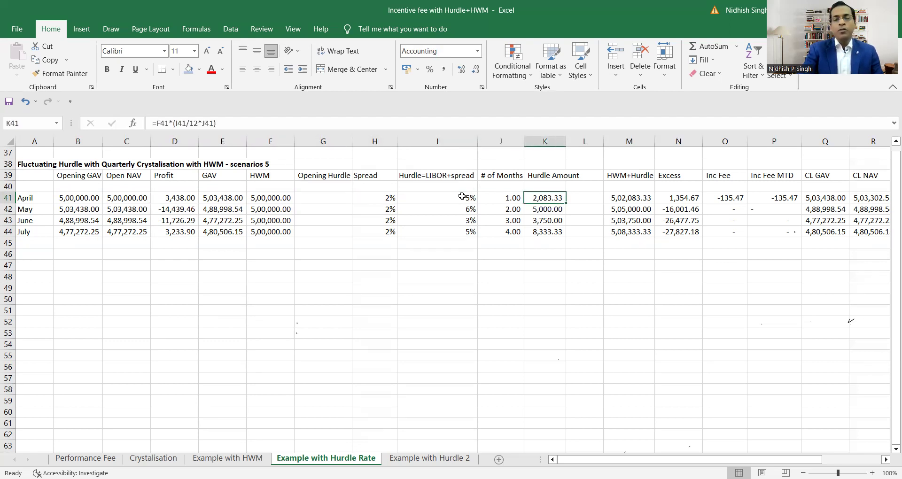
click(465, 197)
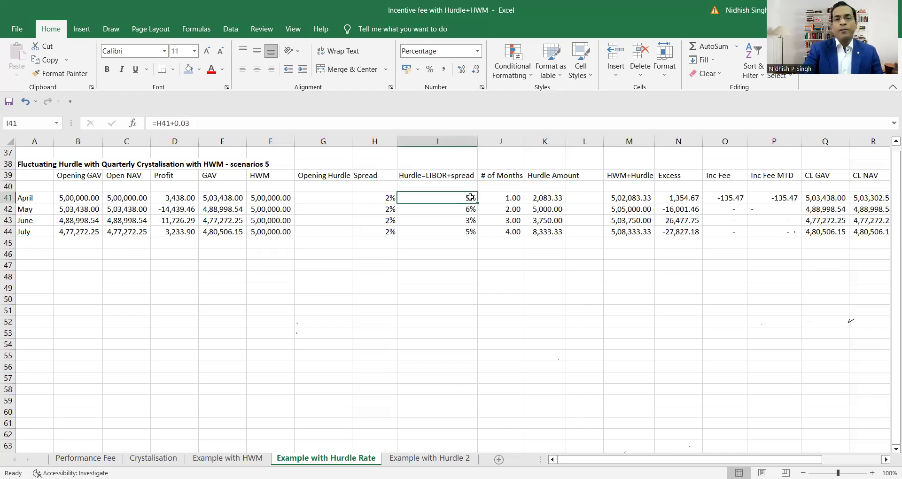
click(263, 197)
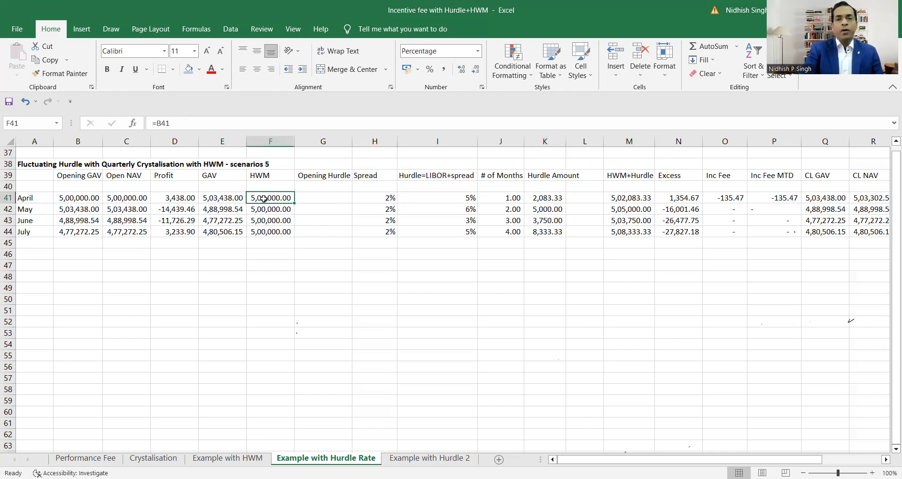
click(630, 195)
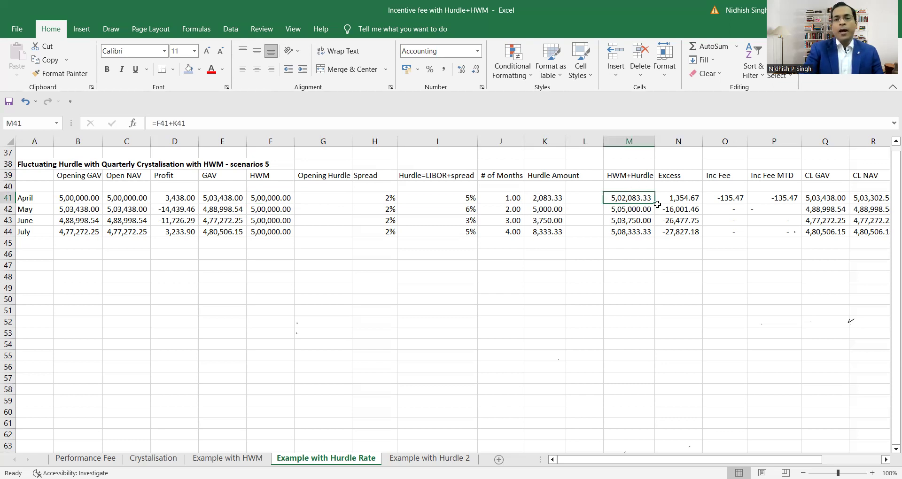
click(224, 197)
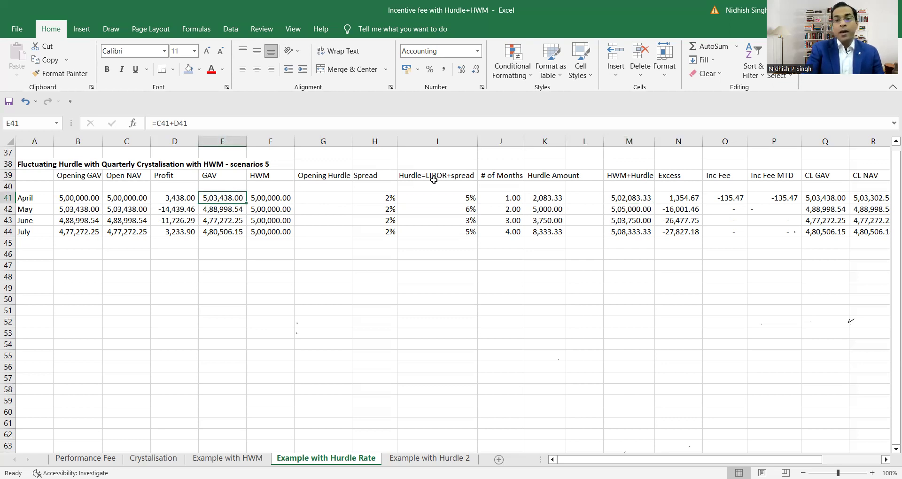
click(673, 198)
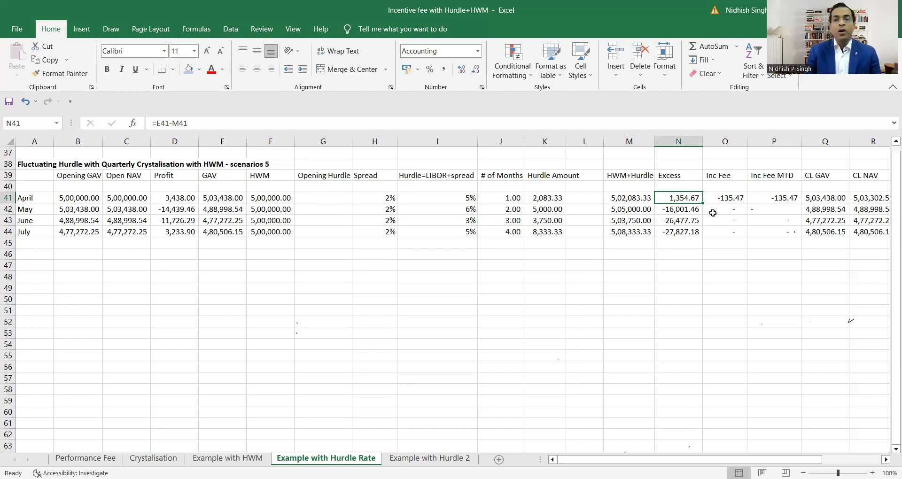
Step: Step through April's Inc Fee, CL GAV, CL NAV, # of Shares and GAV per share cells
key(Right)
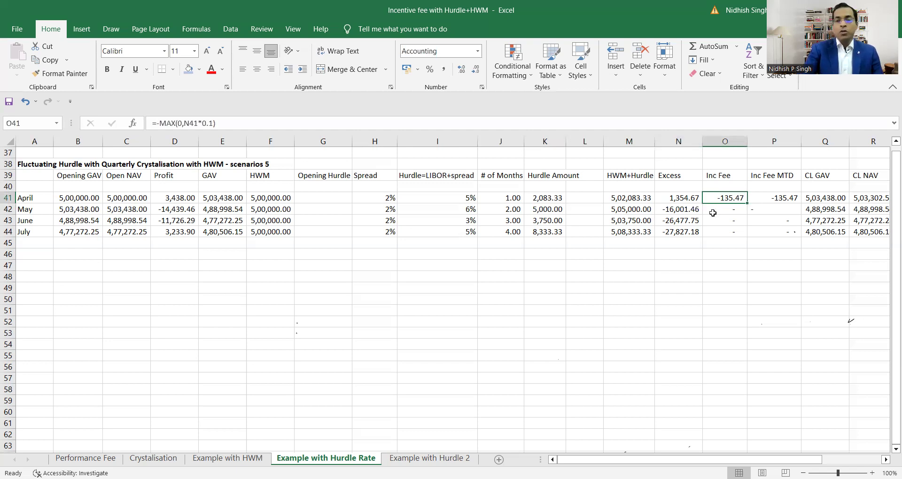
key(Left)
key(Right)
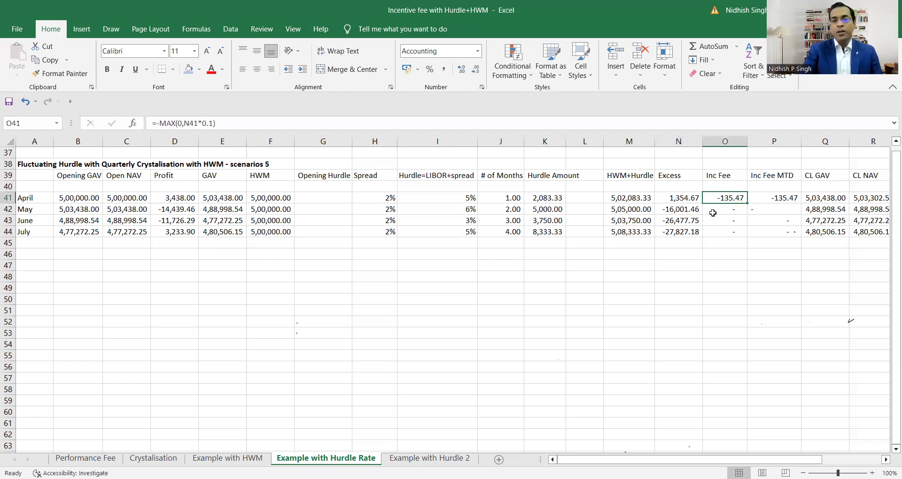
key(Right)
key(Right)
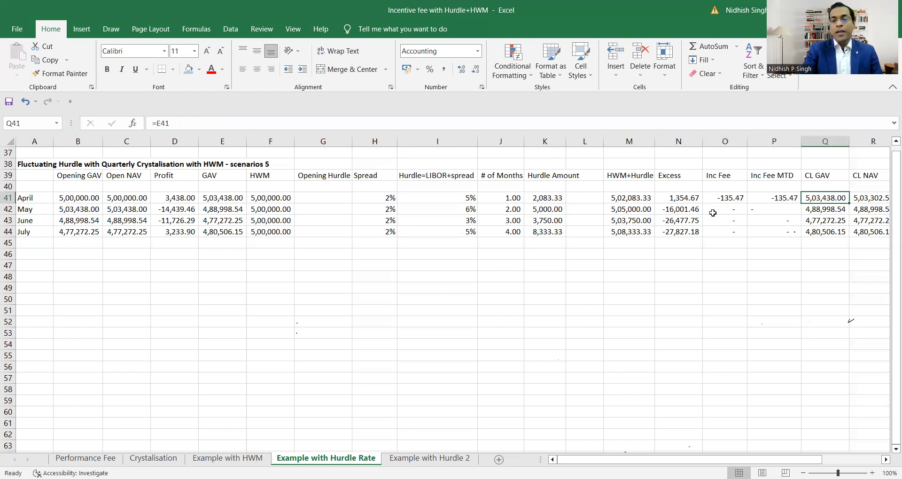
key(Right)
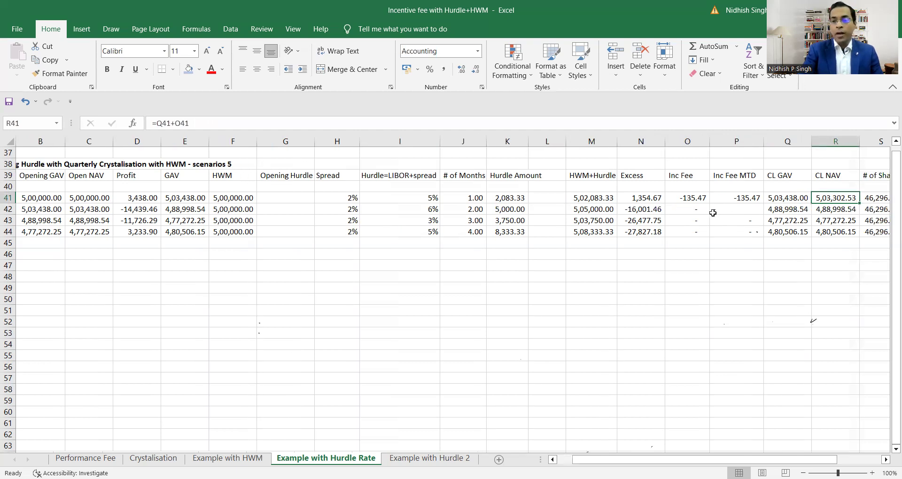
key(Right)
key(Right)
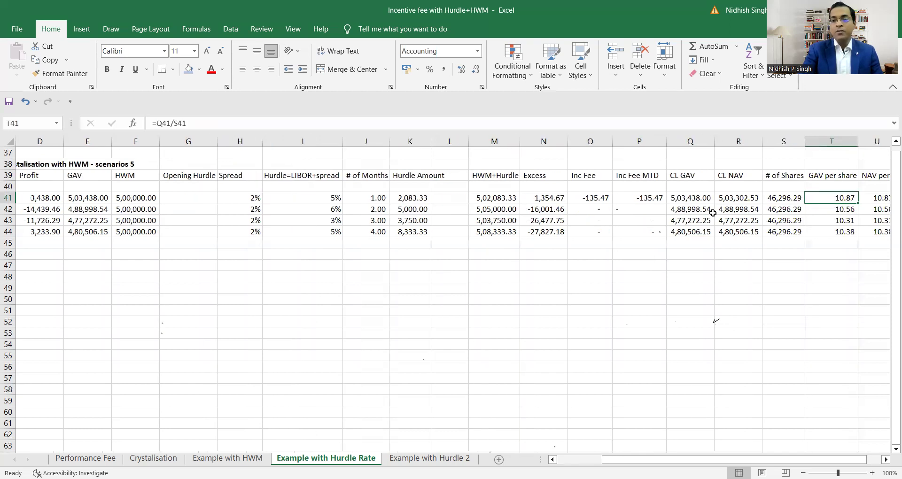
key(Right)
key(Left)
key(Left)
key(Left)
key(Left)
key(Left)
key(Left)
key(Left)
key(Left)
key(Left)
key(Left)
key(Left)
key(Left)
key(Left)
key(Left)
key(Left)
key(Left)
key(Left)
key(Left)
key(Left)
key(Left)
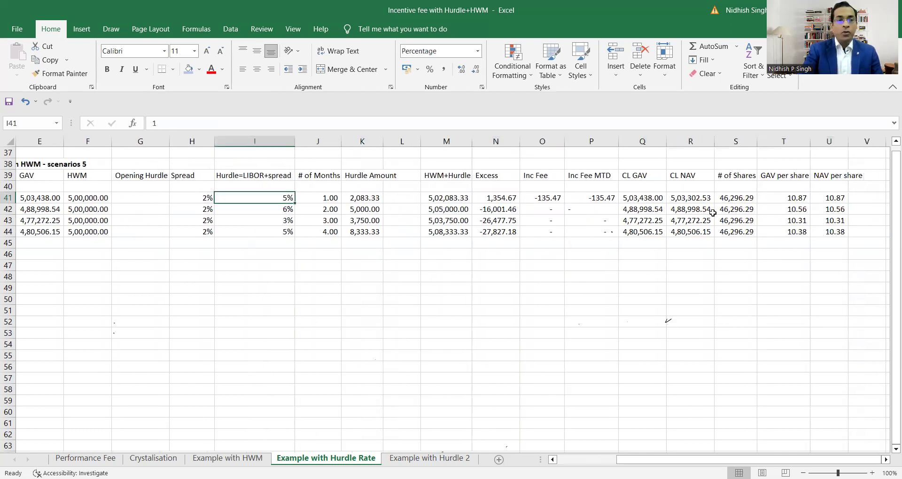
key(Down)
key(Down)
key(Up)
key(Right)
key(Right)
key(Right)
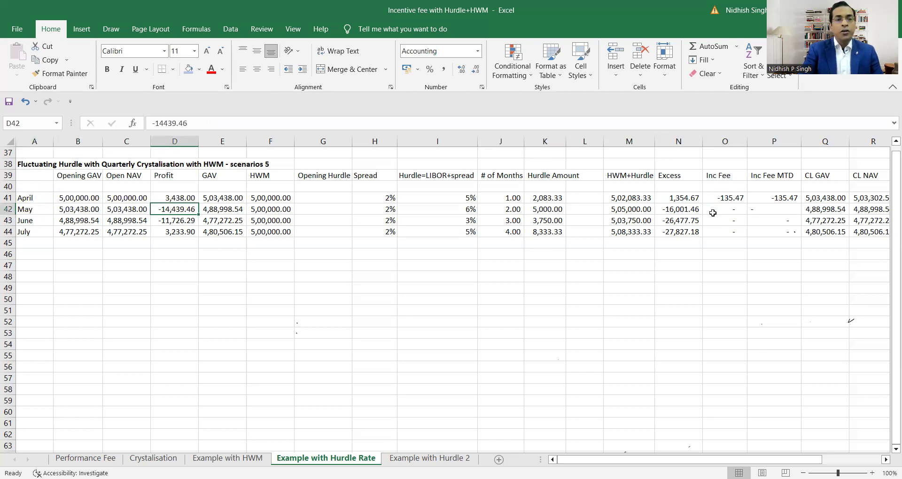
Step: Check May's # of Months value and Hurdle Amount formula
key(Right)
key(Right)
key(Right)
key(Right)
key(Right)
key(Right)
key(Right)
key(Right)
key(Right)
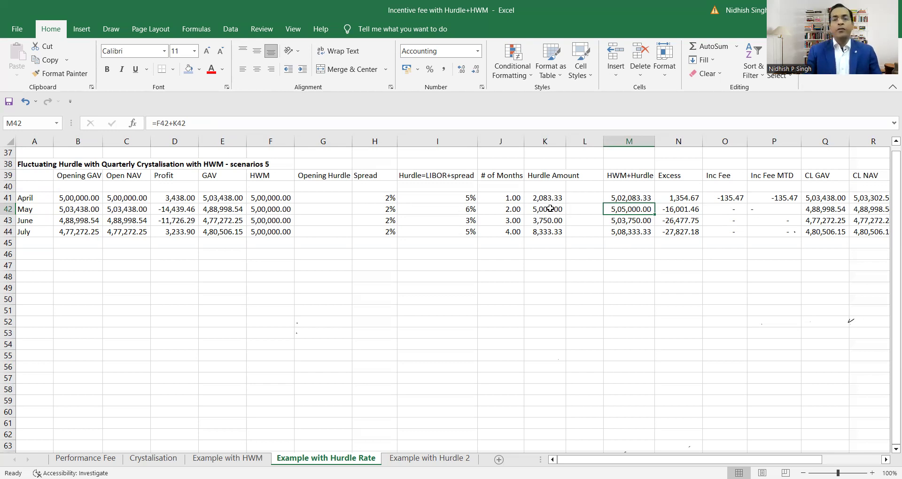
click(505, 208)
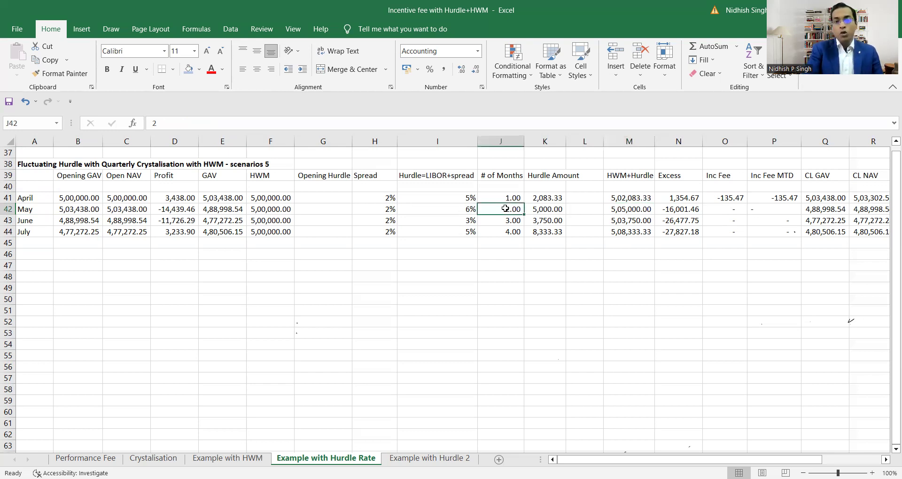
key(Right)
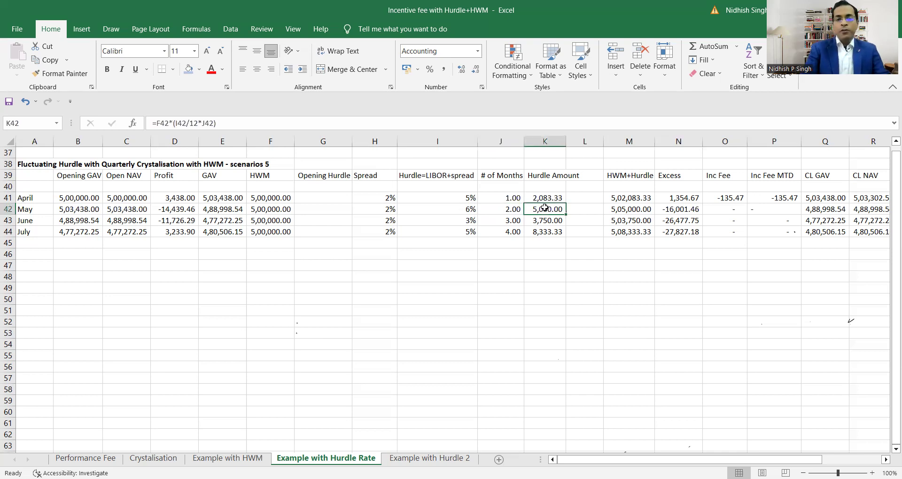
click(529, 245)
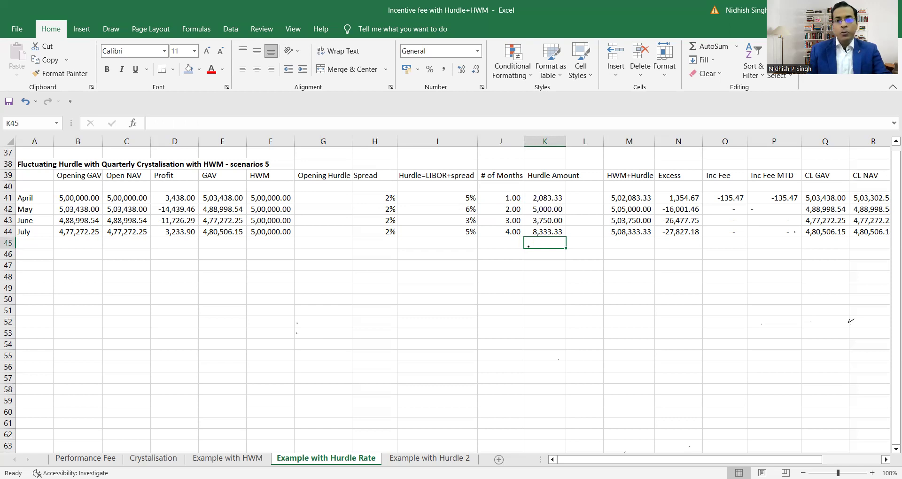
Step: Ink '6% x 2' below the table with an arrow up to May's 6% hurdle
mouse_move(523, 281)
mouse_down()
mouse_move(521, 303)
mouse_move(536, 280)
mouse_move(546, 292)
mouse_up()
mouse_move(452, 229)
mouse_down()
mouse_move(489, 305)
mouse_move(461, 210)
mouse_move(457, 219)
mouse_move(462, 208)
mouse_up()
drag(462, 208, 447, 238)
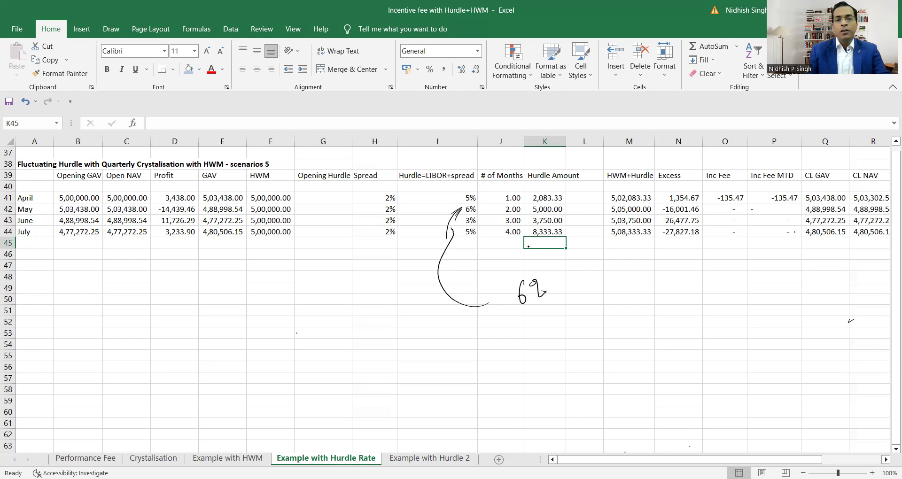
drag(533, 275, 536, 306)
mouse_move(545, 288)
mouse_down()
mouse_move(552, 296)
mouse_move(550, 288)
mouse_up()
mouse_move(558, 279)
mouse_down()
mouse_move(567, 294)
mouse_move(560, 298)
mouse_move(590, 278)
mouse_up()
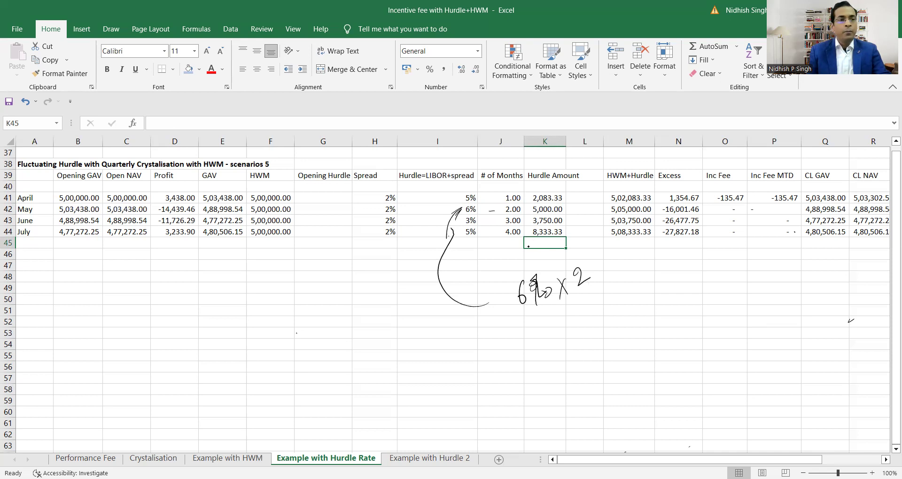
Step: Continue the working as 2/12 x 500000, circling 500000 and labelling it HWM
mouse_move(573, 301)
mouse_down()
mouse_move(600, 281)
mouse_move(584, 314)
mouse_move(609, 305)
mouse_up()
drag(612, 265, 610, 287)
mouse_move(602, 281)
mouse_down()
mouse_move(626, 280)
mouse_move(636, 260)
mouse_move(661, 260)
mouse_up()
drag(684, 253, 713, 252)
drag(629, 294, 713, 260)
mouse_move(672, 304)
mouse_down()
mouse_move(718, 265)
mouse_move(677, 342)
mouse_move(716, 303)
mouse_move(723, 316)
mouse_up()
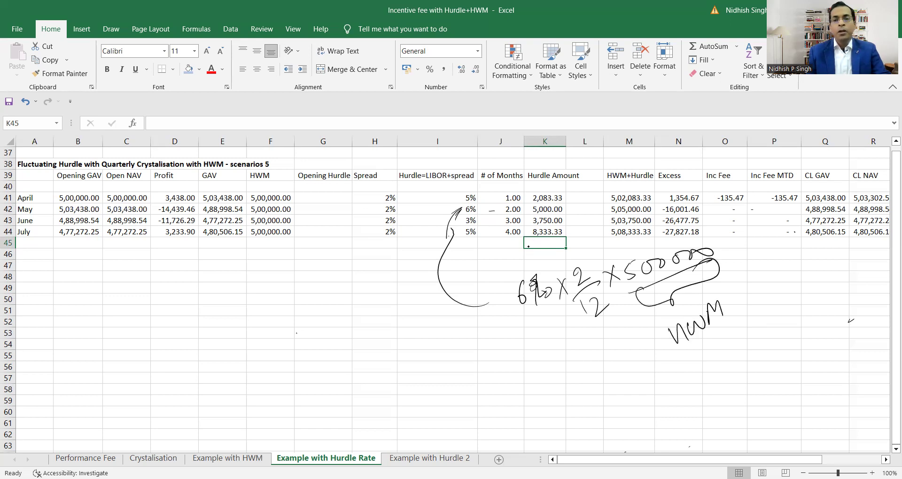
Step: Write the double-underlined result '= 5000' and tick April's Opening Hurdle
drag(584, 385, 596, 378)
drag(593, 389, 603, 382)
mouse_move(624, 363)
mouse_down()
mouse_move(616, 372)
mouse_move(625, 384)
mouse_move(656, 364)
mouse_move(690, 362)
mouse_move(621, 416)
mouse_up()
drag(693, 376, 629, 417)
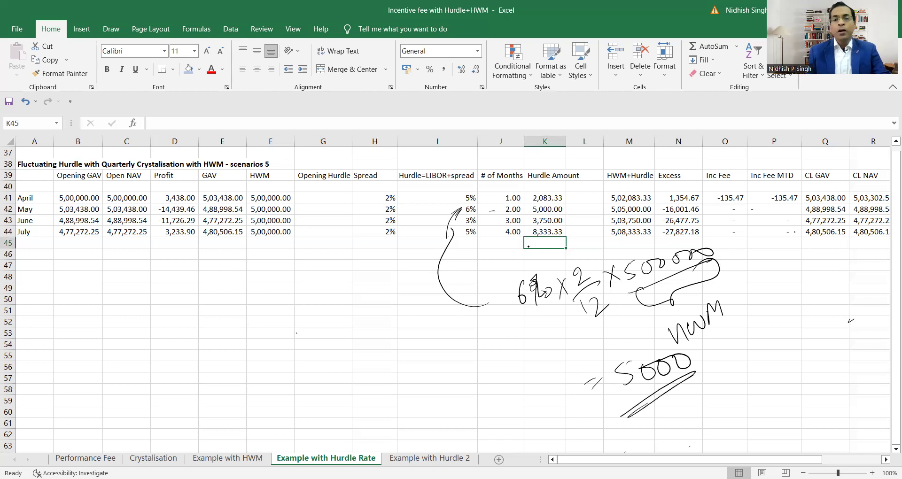
drag(297, 208, 319, 193)
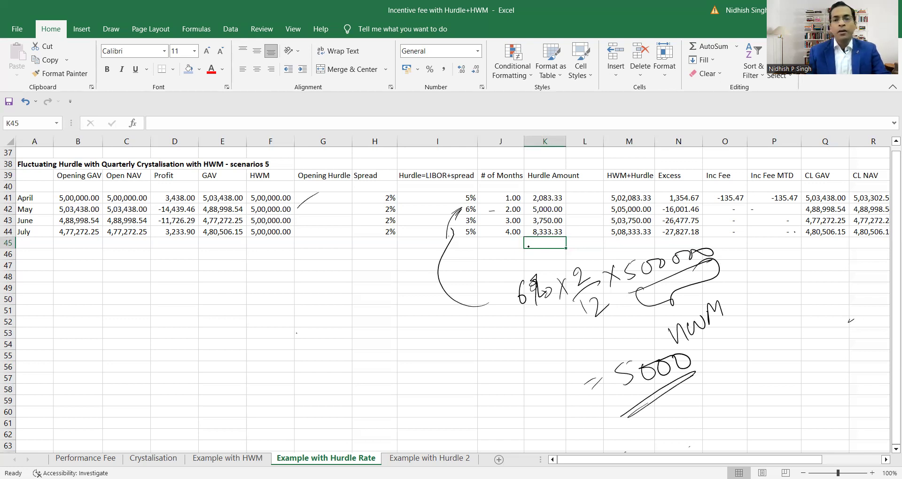
Step: Tick April's and May's HWM+Hurdle values and June's GAV
drag(600, 214, 610, 211)
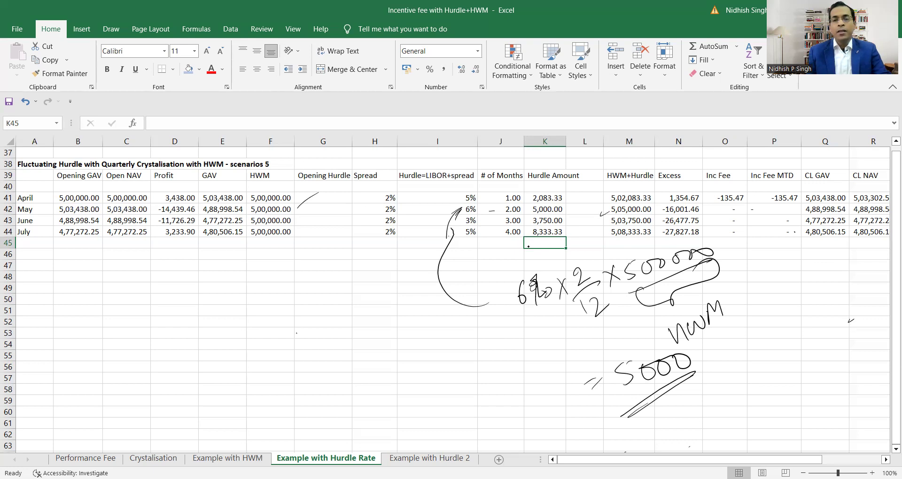
drag(606, 190, 627, 187)
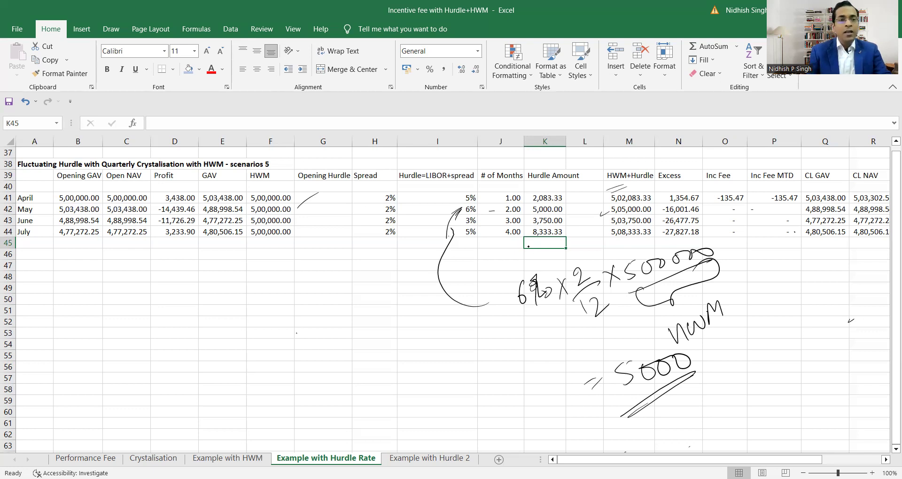
drag(199, 217, 204, 213)
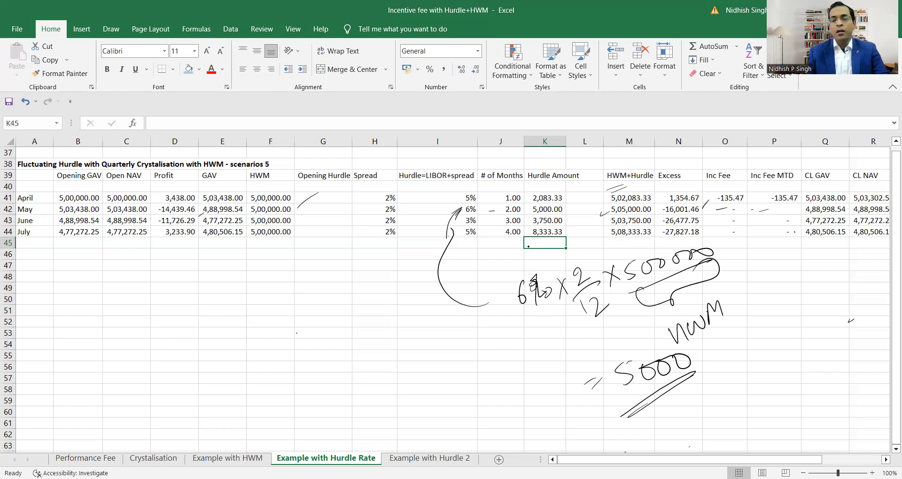
Step: Circle the zero Inc Fee and Inc Fee MTD entries for May and June
mouse_move(715, 211)
mouse_down()
mouse_move(753, 209)
mouse_move(755, 217)
mouse_move(712, 225)
mouse_up()
drag(722, 225, 788, 218)
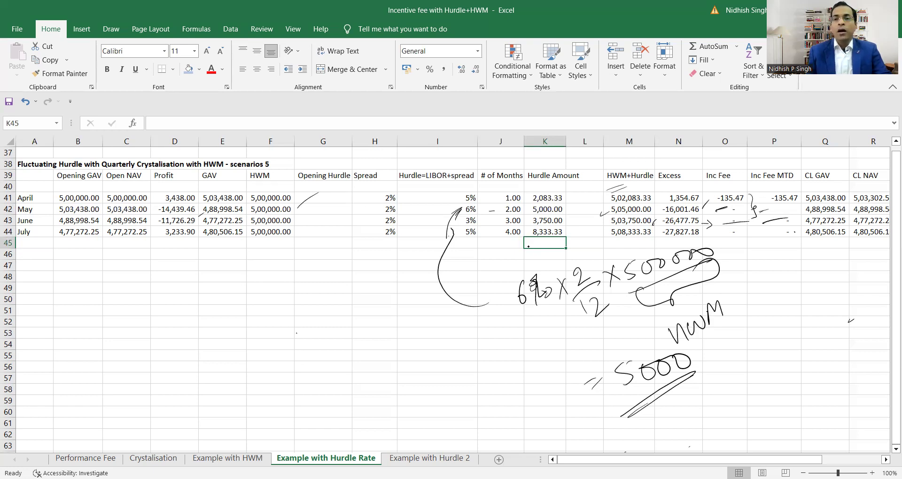
drag(764, 223, 788, 218)
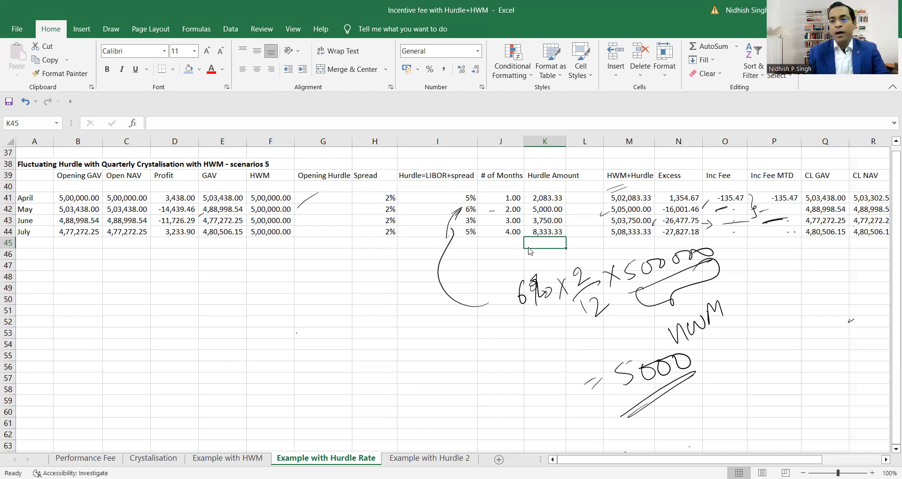
mouse_move(736, 219)
mouse_down()
mouse_move(727, 224)
mouse_move(762, 229)
mouse_move(776, 221)
mouse_up()
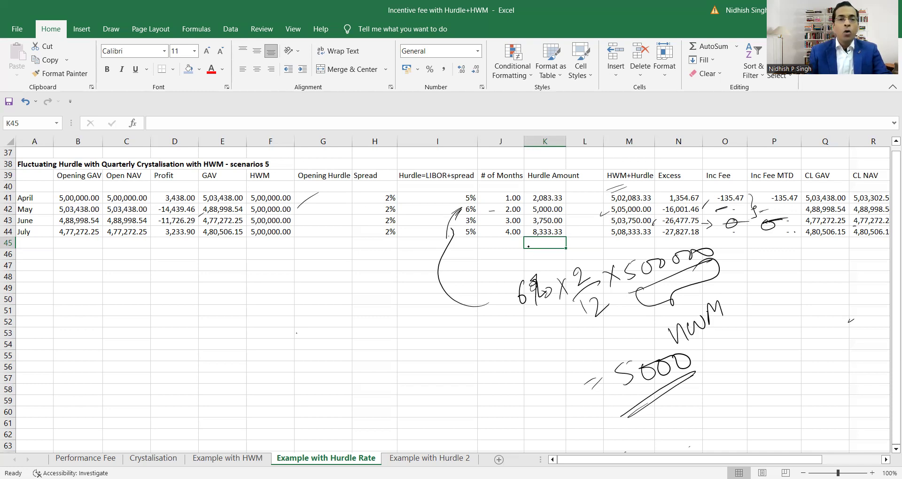
Step: Tick the HWM values for April and July and bracket the four # of Months values
mouse_move(258, 242)
mouse_down()
mouse_move(266, 256)
mouse_move(280, 236)
mouse_move(285, 242)
mouse_up()
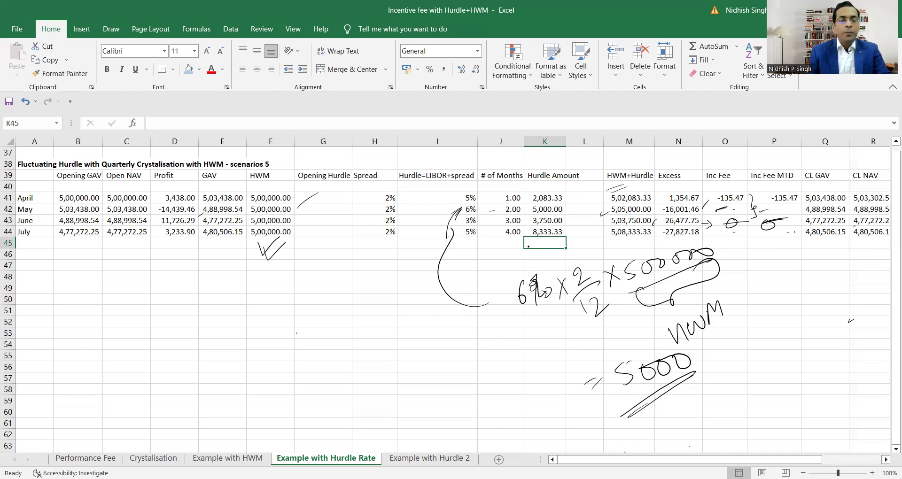
mouse_move(293, 197)
mouse_down()
mouse_move(295, 209)
mouse_move(310, 190)
mouse_up()
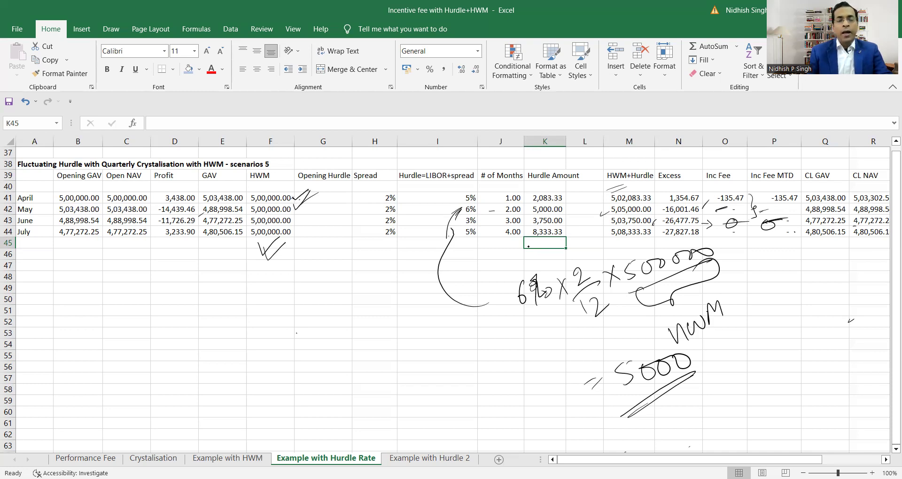
drag(496, 194, 498, 239)
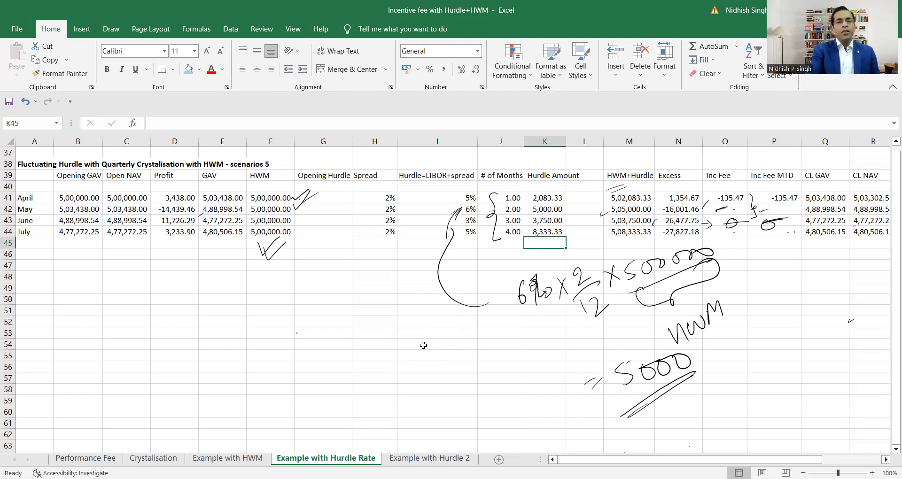
click(421, 194)
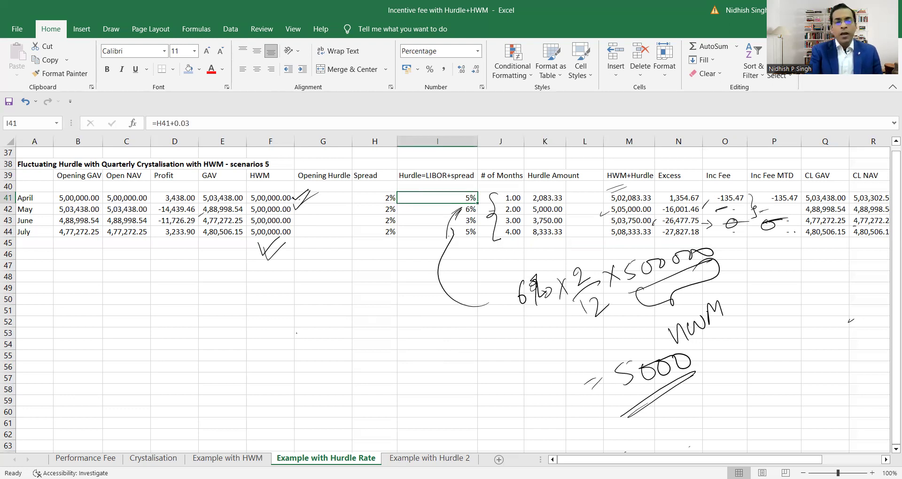
Step: View the Simple Hurdle table, check June's Excess in N43 on Example with Hurdle Rate, return
click(429, 458)
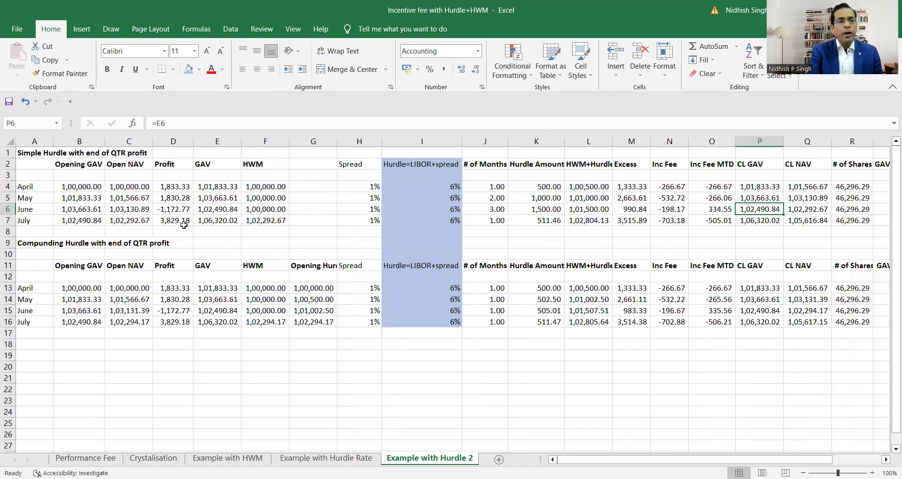
click(27, 186)
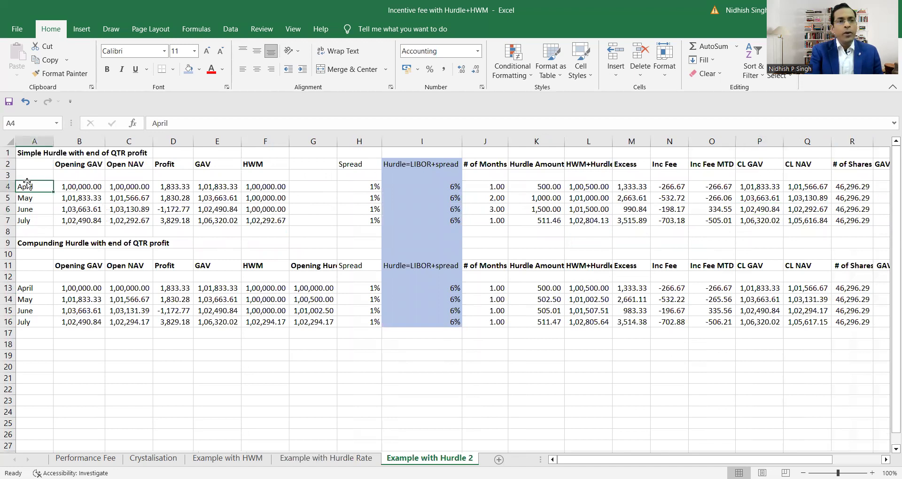
click(33, 156)
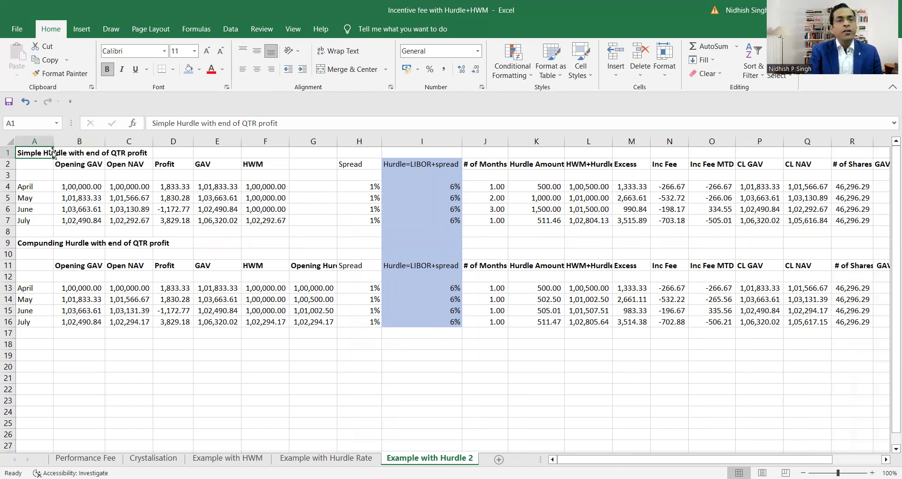
click(149, 151)
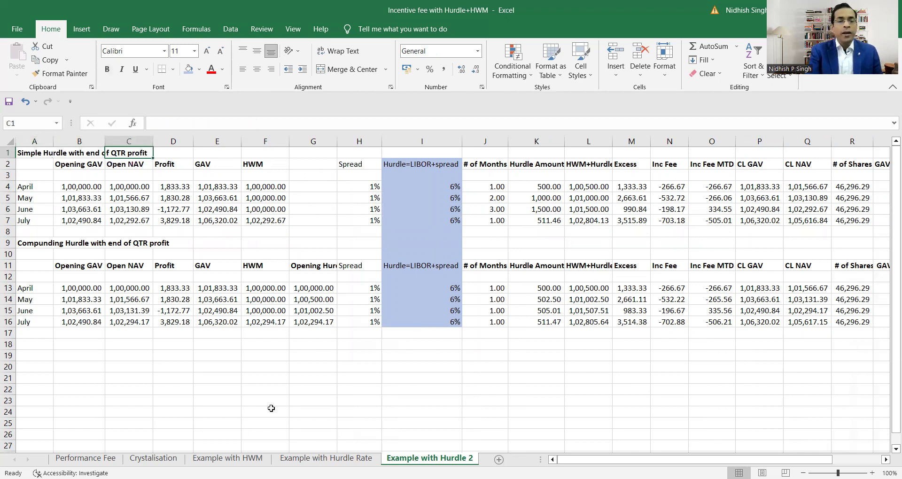
click(326, 459)
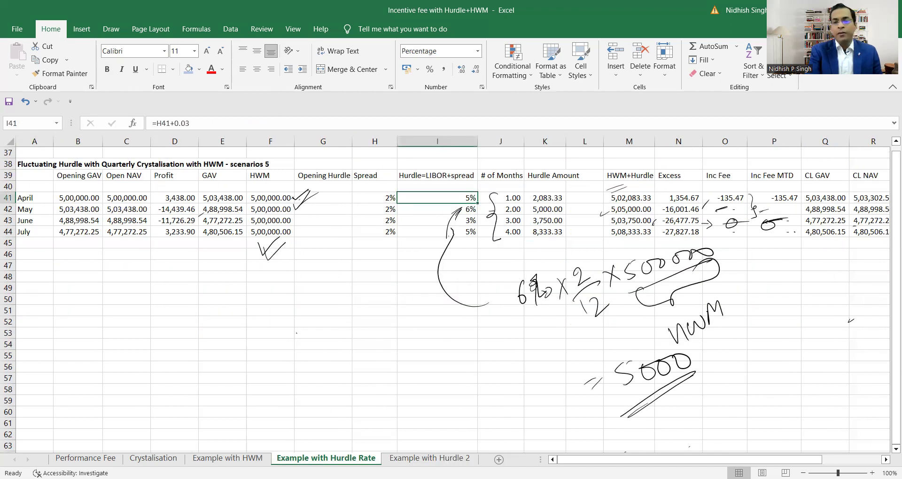
click(674, 220)
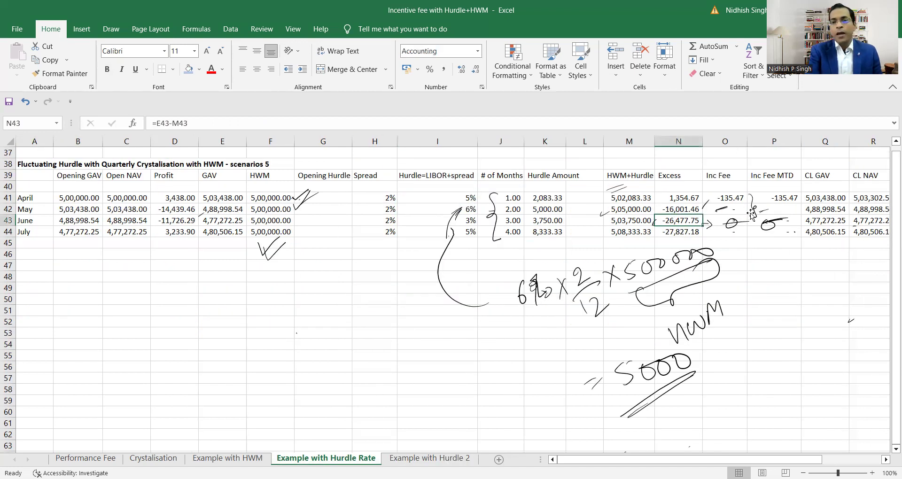
click(403, 458)
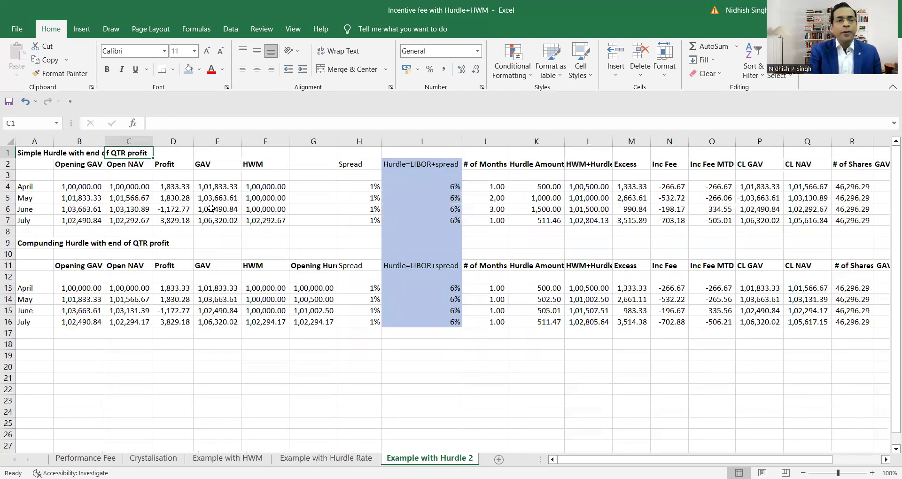
click(630, 208)
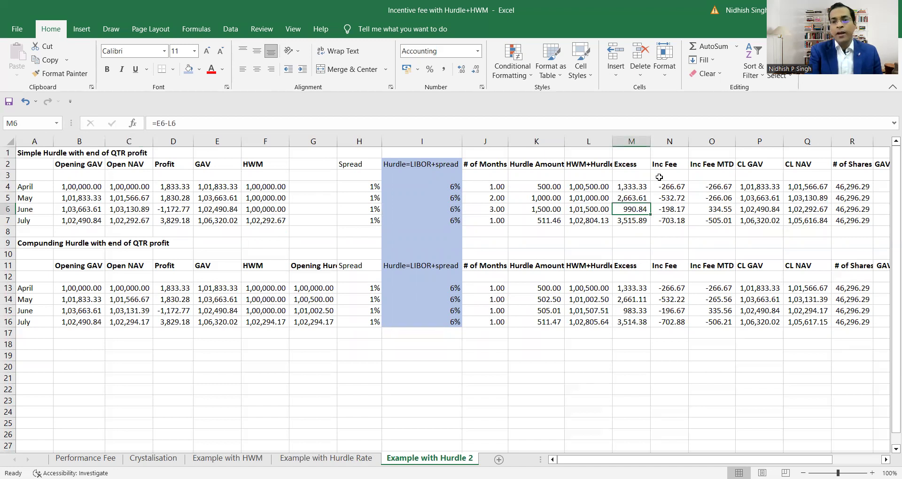
click(668, 209)
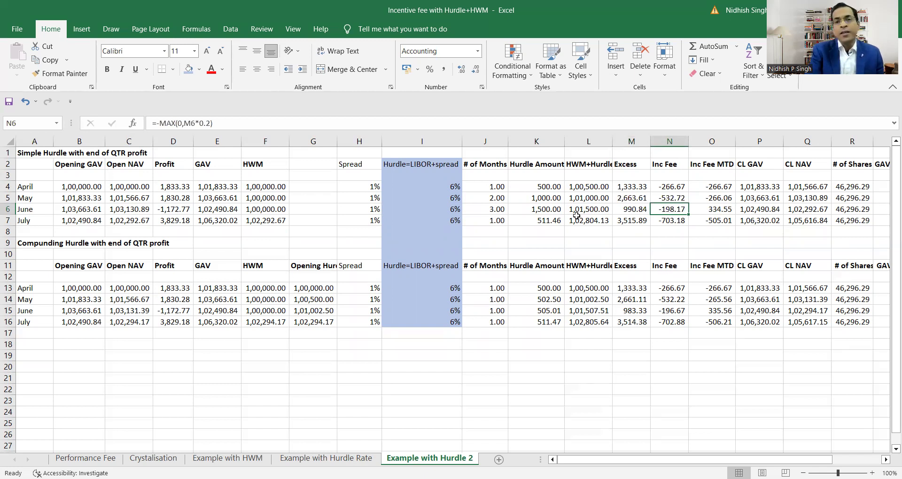
click(701, 209)
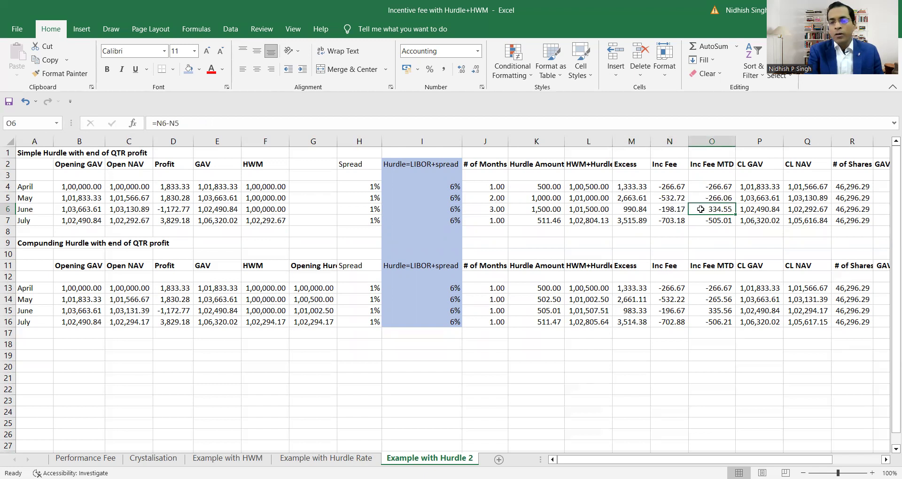
click(744, 211)
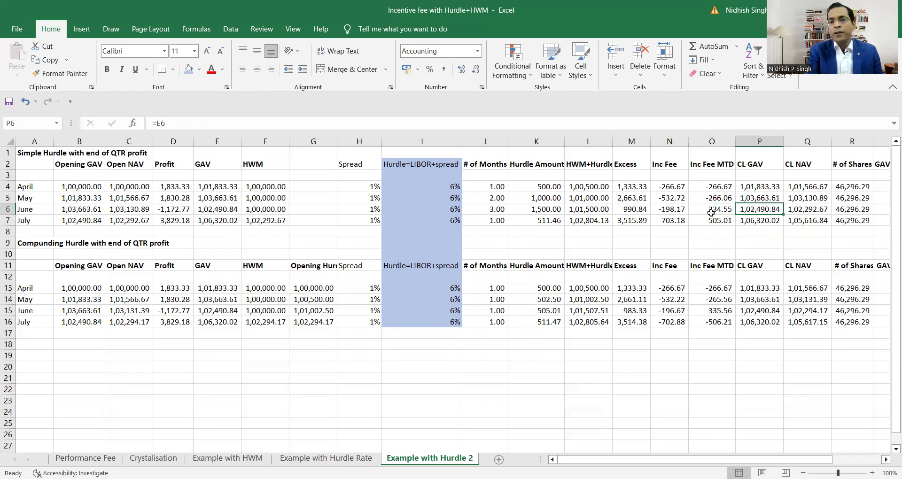
double_click(720, 211)
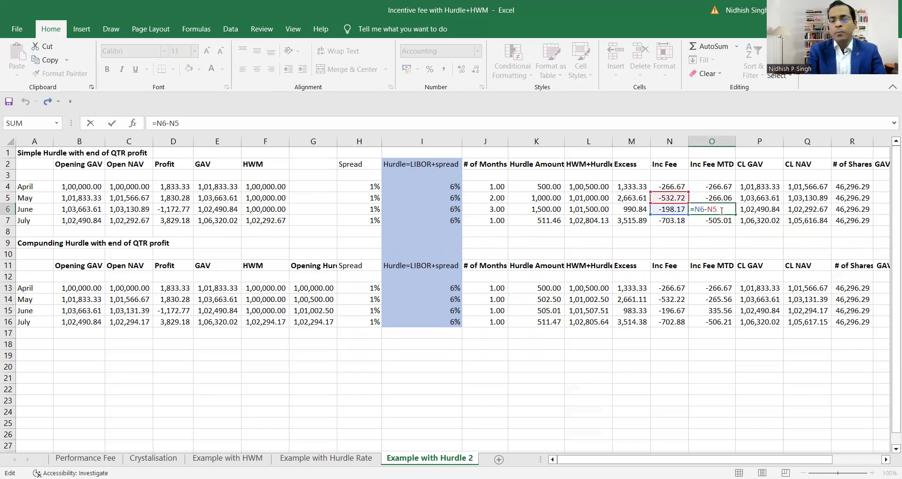
key(ctrl+Return)
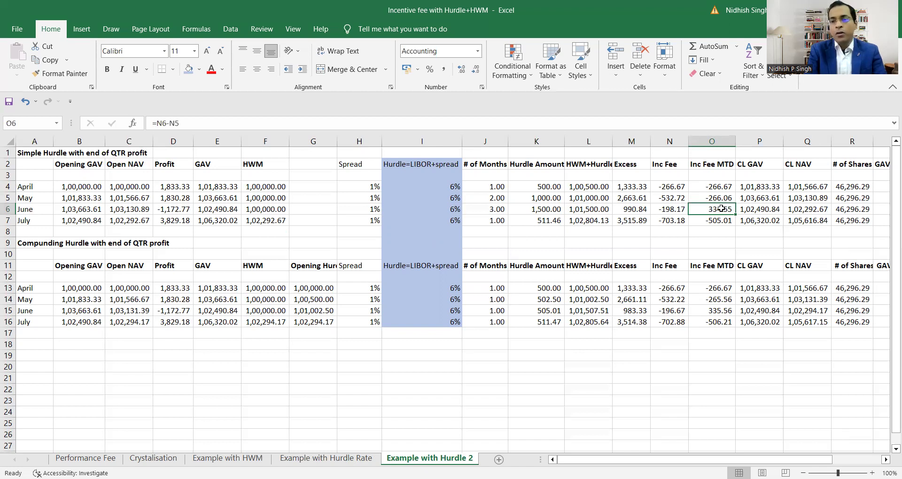
click(677, 208)
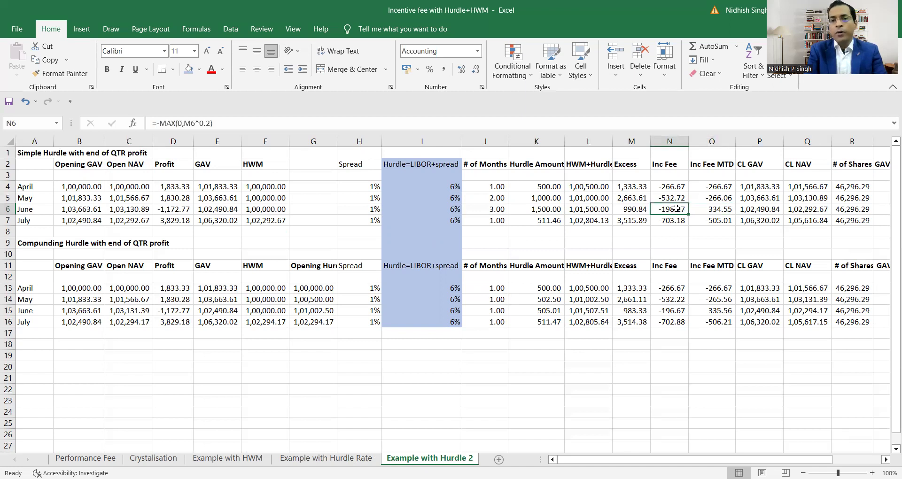
click(800, 209)
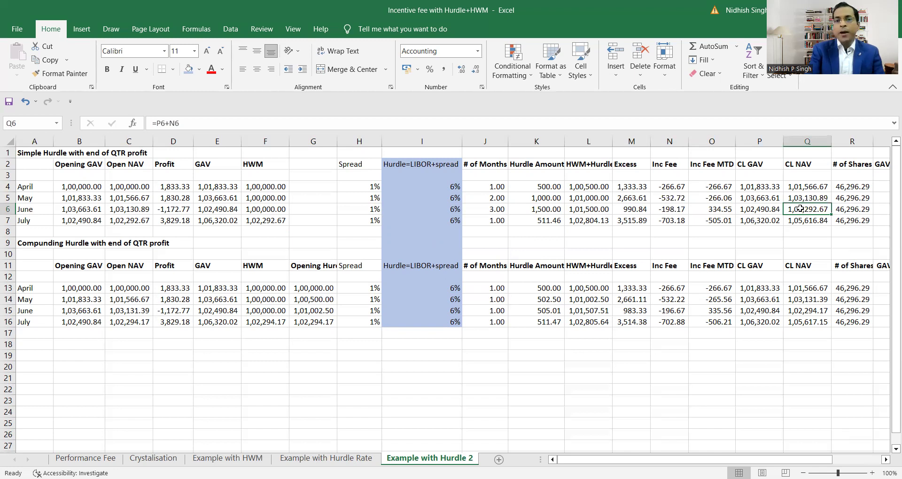
click(672, 207)
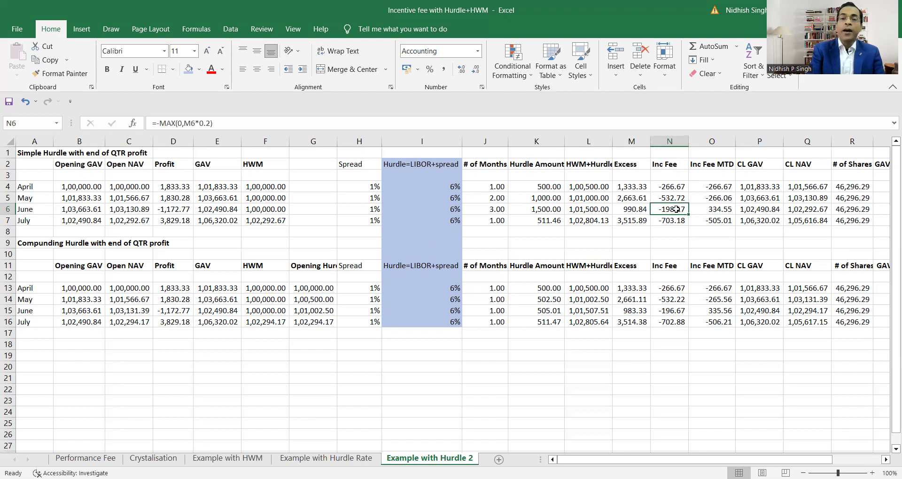
click(632, 210)
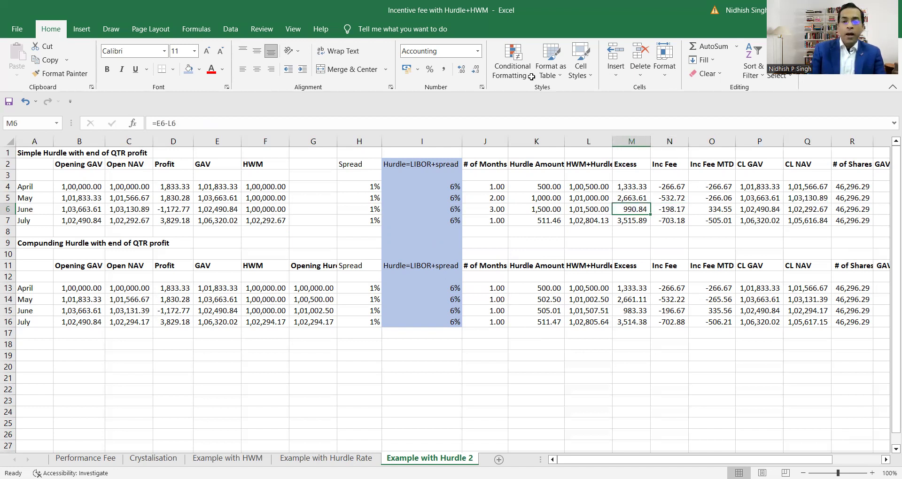
Step: Handwrite 'GAV > HWM + Hurdle' in the empty area below the tables, opening a brace
mouse_move(552, 350)
mouse_down()
mouse_move(559, 368)
mouse_move(588, 350)
mouse_move(594, 363)
mouse_move(651, 363)
mouse_move(666, 348)
mouse_move(705, 348)
mouse_up()
mouse_move(700, 342)
mouse_down()
mouse_move(700, 358)
mouse_move(752, 334)
mouse_move(775, 347)
mouse_up()
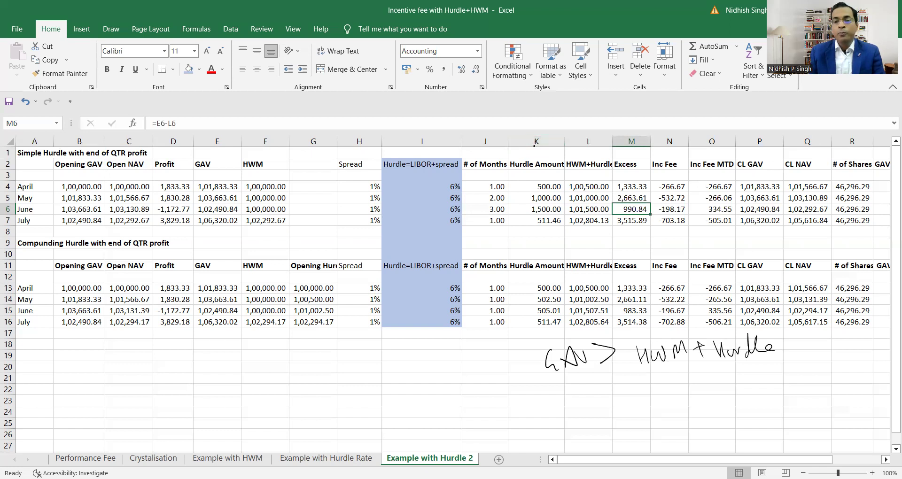
drag(636, 336, 658, 379)
Step: Close the brace and arrow down to a handwritten 'Diff | Excess x .20'
drag(770, 332, 774, 365)
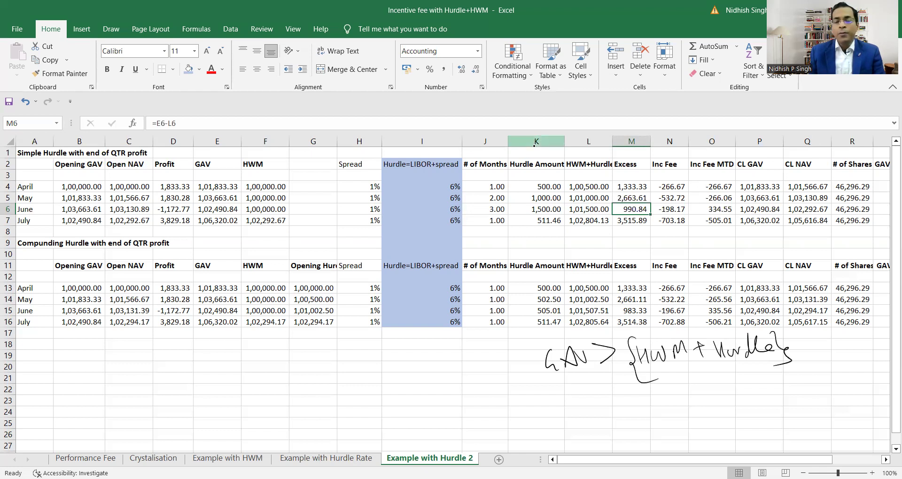
mouse_move(588, 392)
mouse_down()
mouse_move(619, 416)
mouse_move(661, 383)
mouse_up()
mouse_move(624, 426)
mouse_down()
mouse_move(628, 439)
mouse_move(694, 407)
mouse_up()
mouse_move(707, 425)
mouse_down()
mouse_move(715, 393)
mouse_move(737, 425)
mouse_move(844, 402)
mouse_move(835, 400)
mouse_up()
click(861, 386)
mouse_move(858, 371)
mouse_down()
mouse_move(879, 388)
mouse_move(846, 386)
mouse_move(881, 384)
mouse_up()
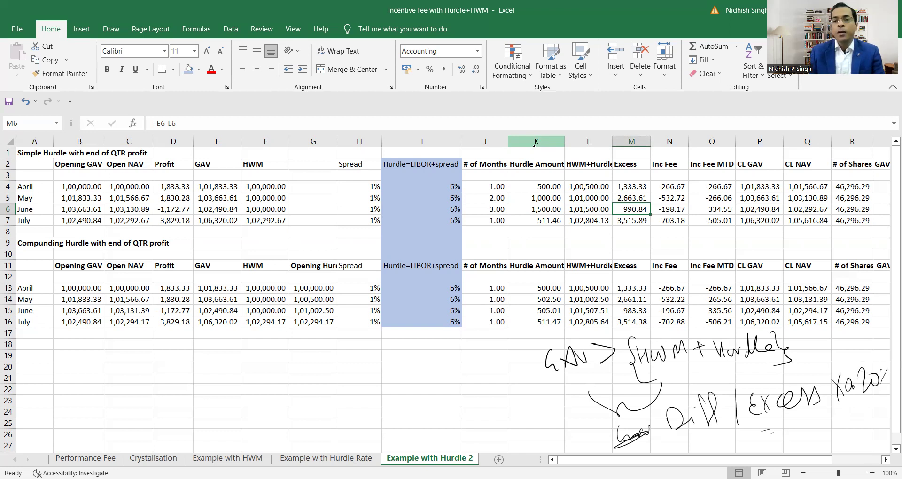
Step: Underline the -198.17 fee in N6 and 1,02,292.67 CL NAV in Q6, and tick July
drag(664, 216, 676, 213)
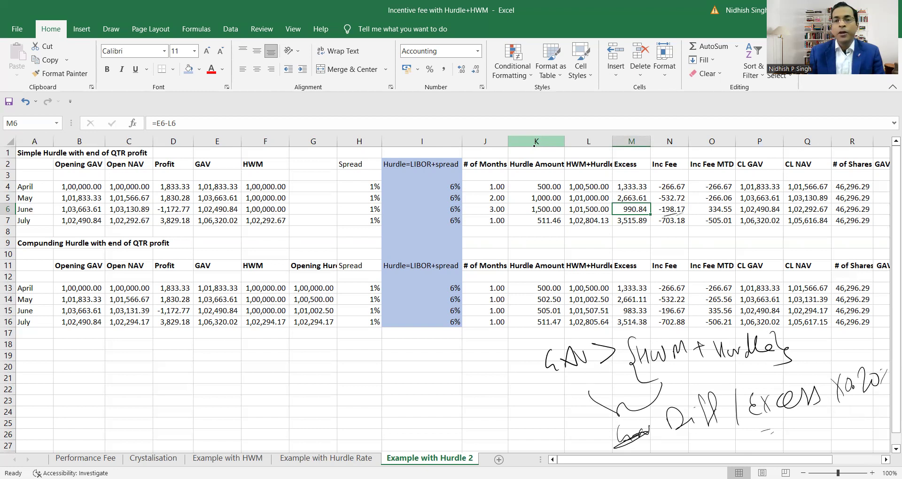
drag(788, 217, 804, 212)
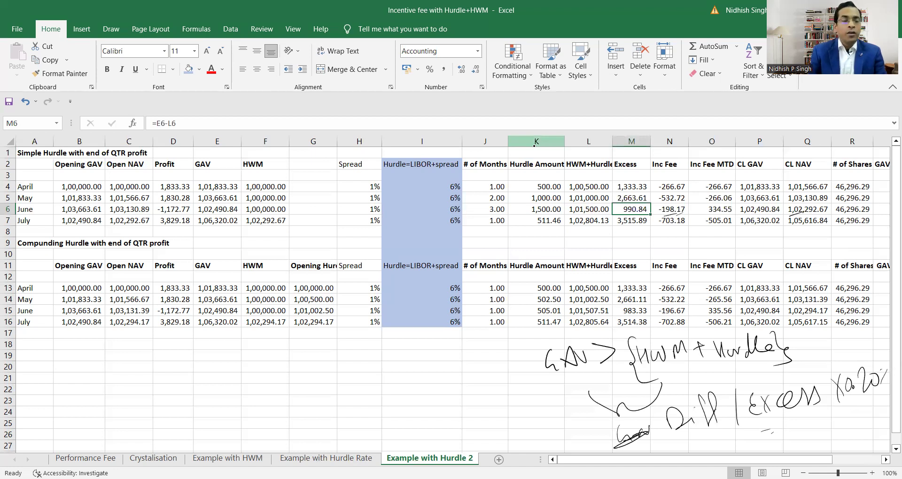
drag(27, 228, 47, 215)
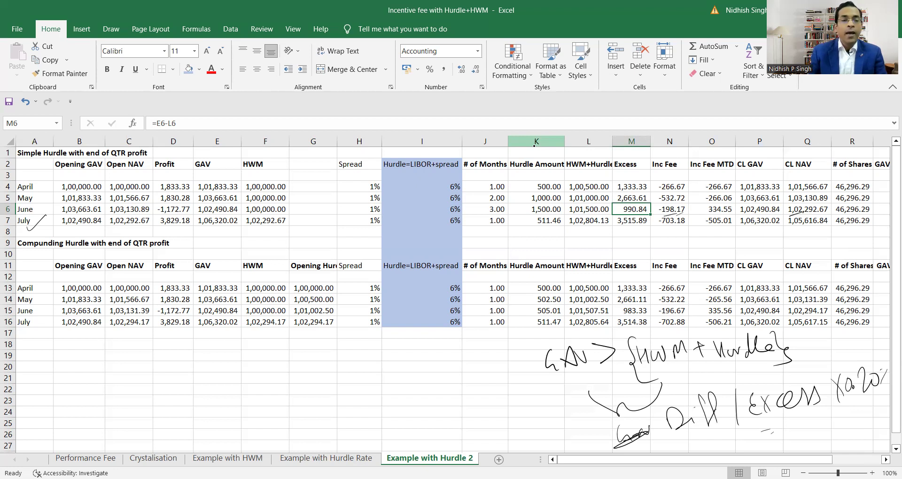
Step: Tick and underline the June–July HWM values and mark July's CL NAV
mouse_move(290, 220)
mouse_down()
mouse_move(292, 230)
mouse_move(322, 205)
mouse_up()
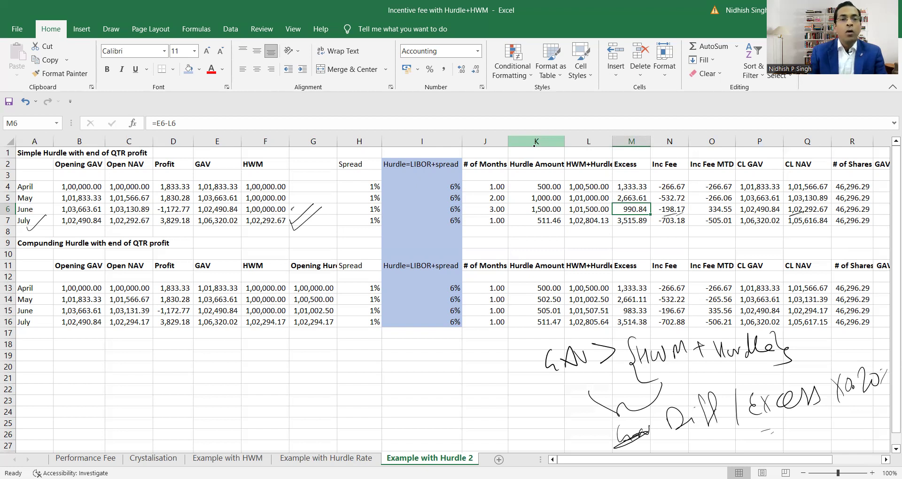
mouse_move(242, 227)
mouse_down()
mouse_move(265, 237)
mouse_move(285, 226)
mouse_up()
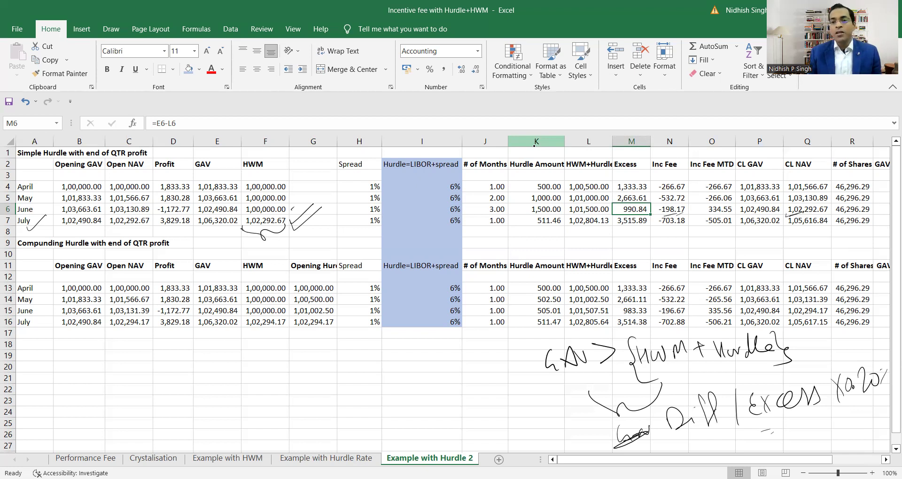
drag(785, 217, 798, 212)
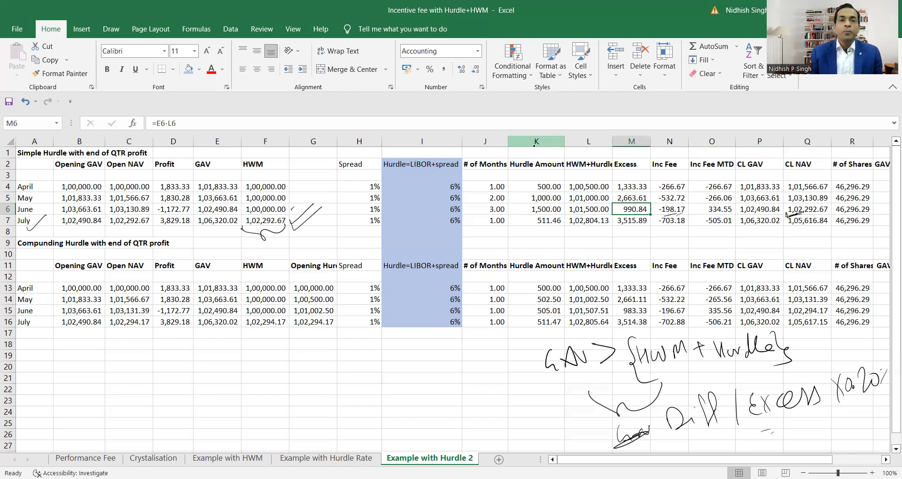
drag(273, 232, 308, 214)
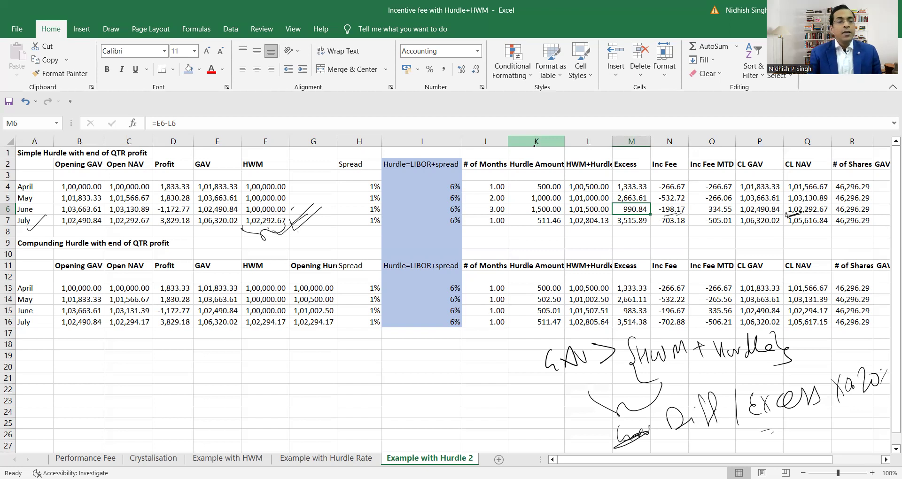
Step: Underline and tick the Compunding Hurdle QTR title and mark above Opening Hurdle
drag(26, 251, 54, 245)
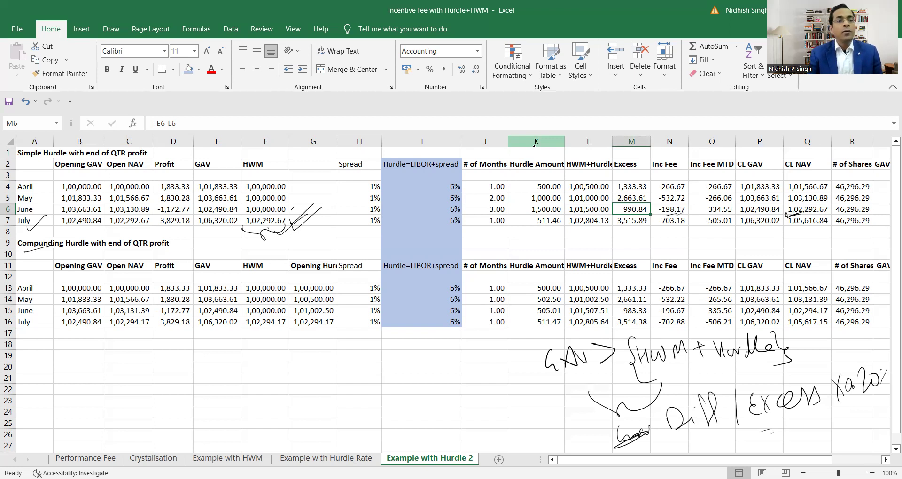
drag(122, 257, 153, 237)
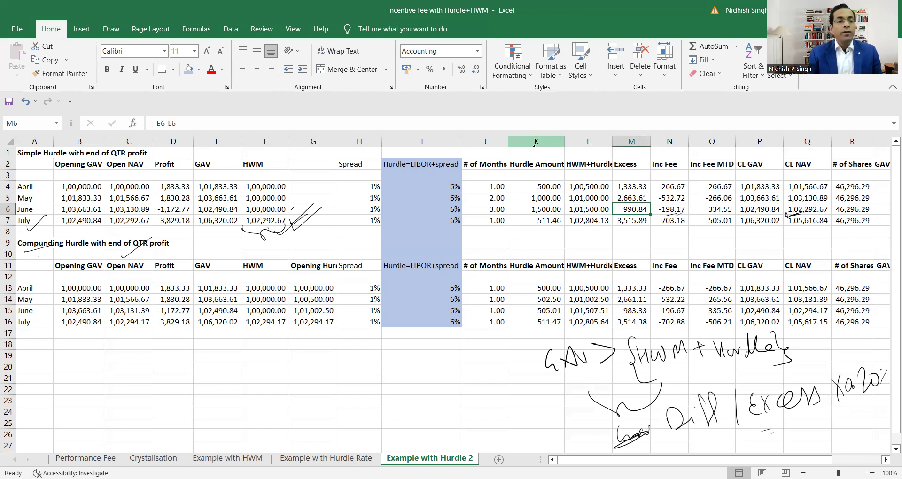
drag(28, 256, 42, 251)
drag(316, 256, 329, 239)
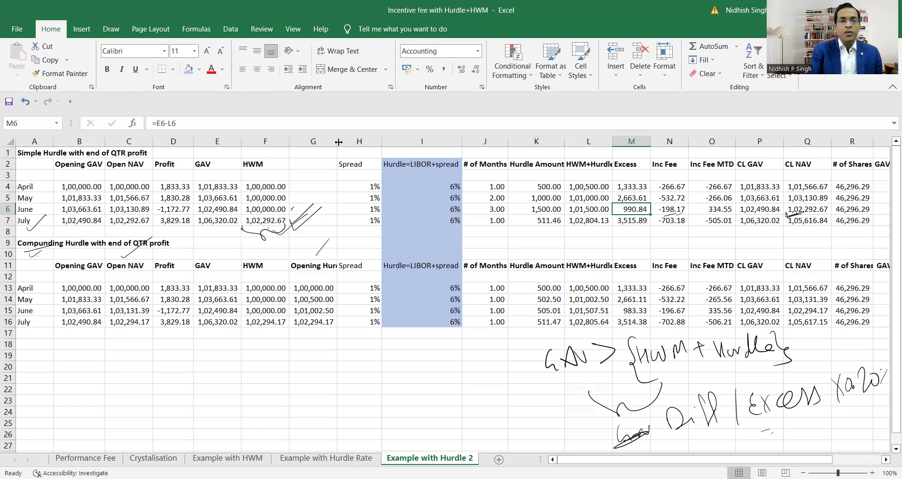
Step: Autofit column G, then tick Opening Hurdle, the 1.00 months and April's 1,00,000.00
double_click(336, 141)
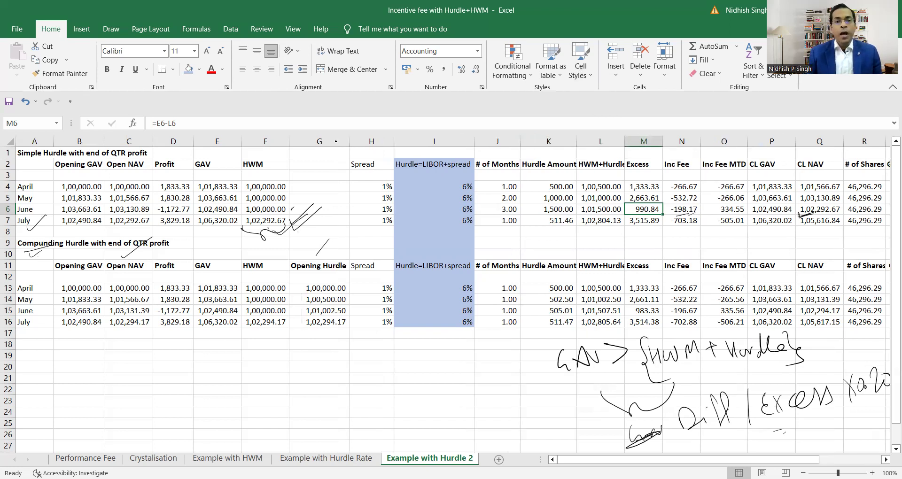
drag(340, 274, 349, 266)
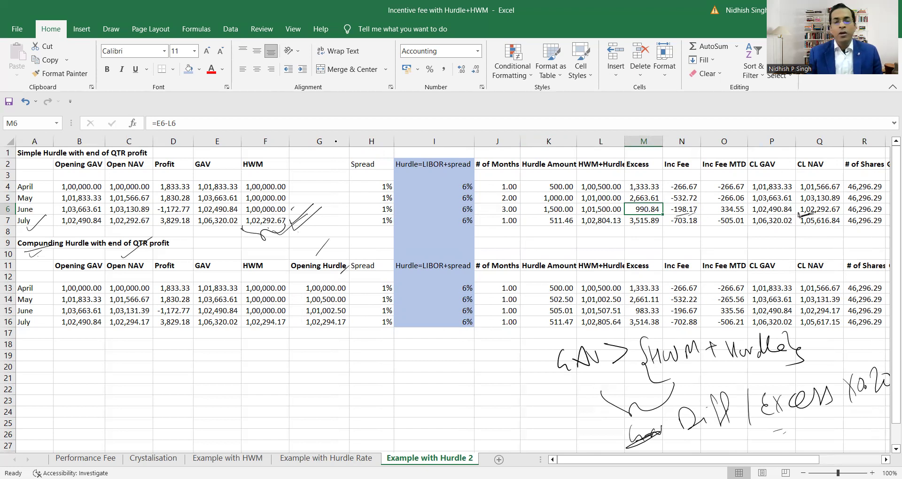
mouse_move(490, 290)
mouse_down()
mouse_move(507, 283)
mouse_move(504, 293)
mouse_up()
mouse_move(490, 313)
mouse_down()
mouse_move(503, 306)
mouse_move(503, 319)
mouse_up()
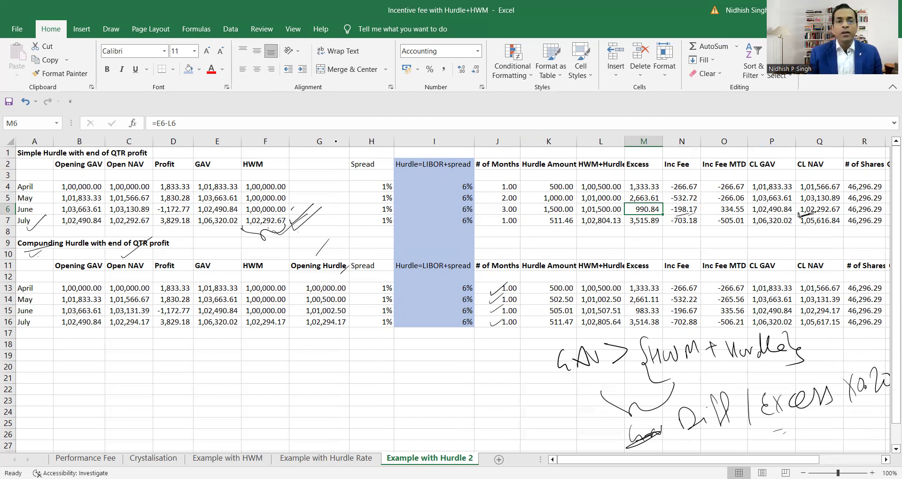
drag(350, 289, 359, 281)
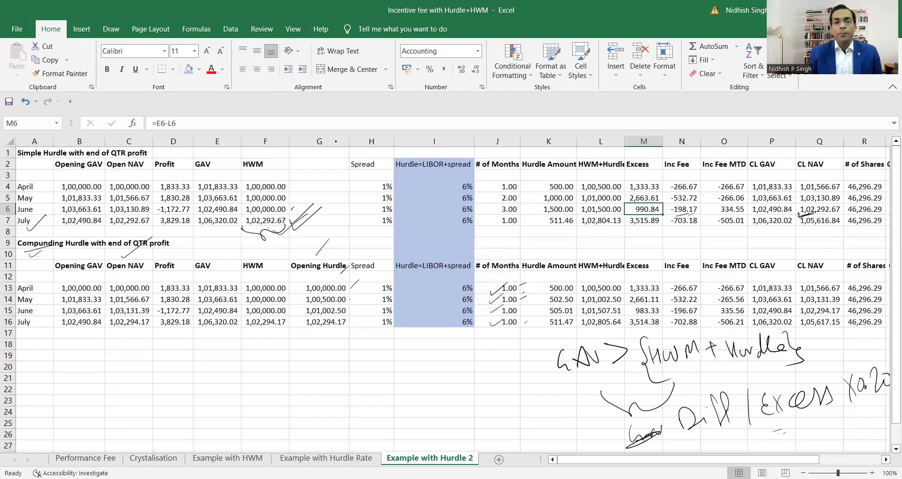
drag(350, 290, 360, 280)
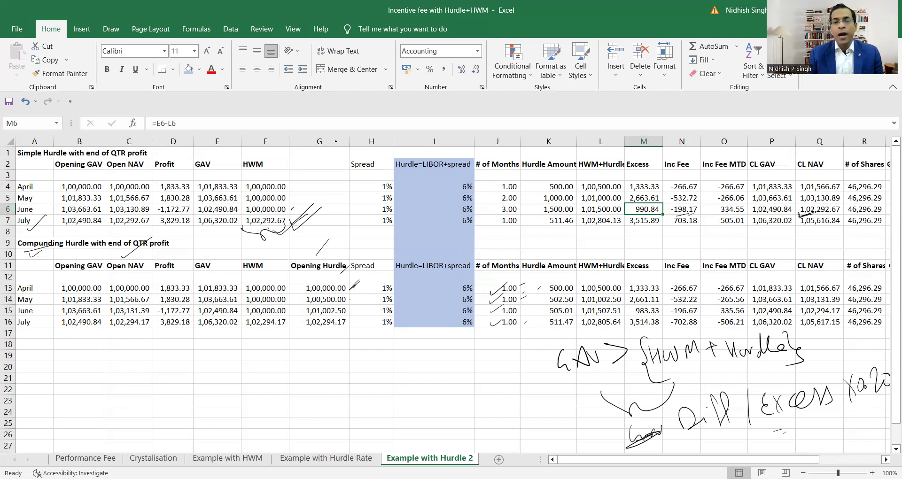
Step: Tick April's excess, fee, CL GAV of 1,01,833.33, CL NAV and share count
mouse_move(641, 284)
mouse_down()
mouse_move(653, 271)
mouse_move(739, 278)
mouse_up()
drag(773, 282, 814, 277)
drag(841, 281, 850, 278)
drag(773, 286, 838, 277)
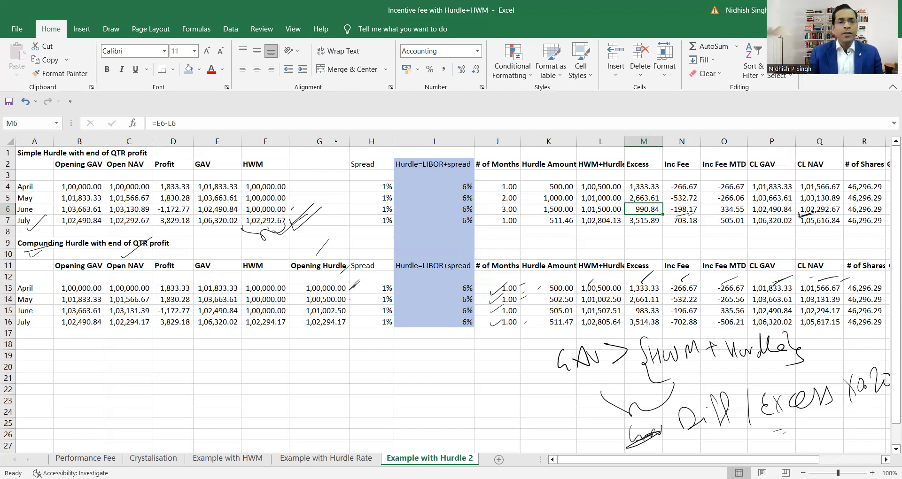
Step: Bracket the Profit and GAV columns, underline May's 2,661.11 excess, tick June–July hurdle amounts
drag(160, 284, 158, 316)
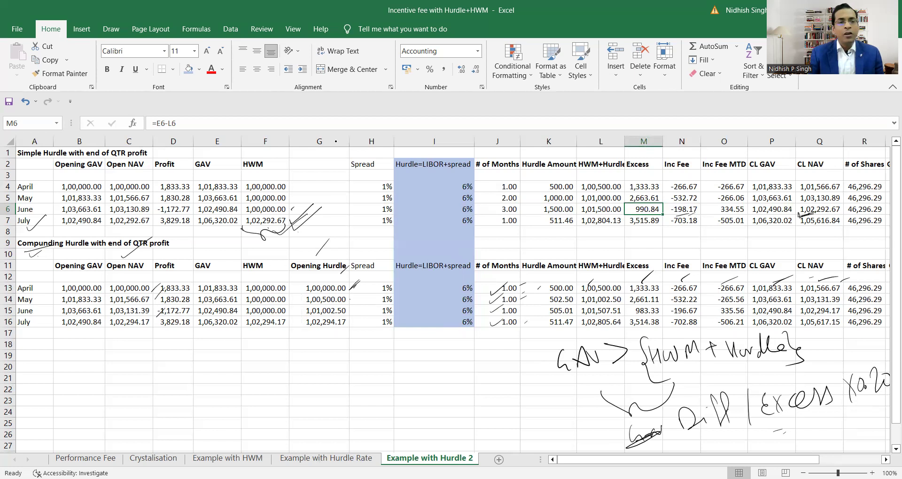
drag(193, 281, 196, 323)
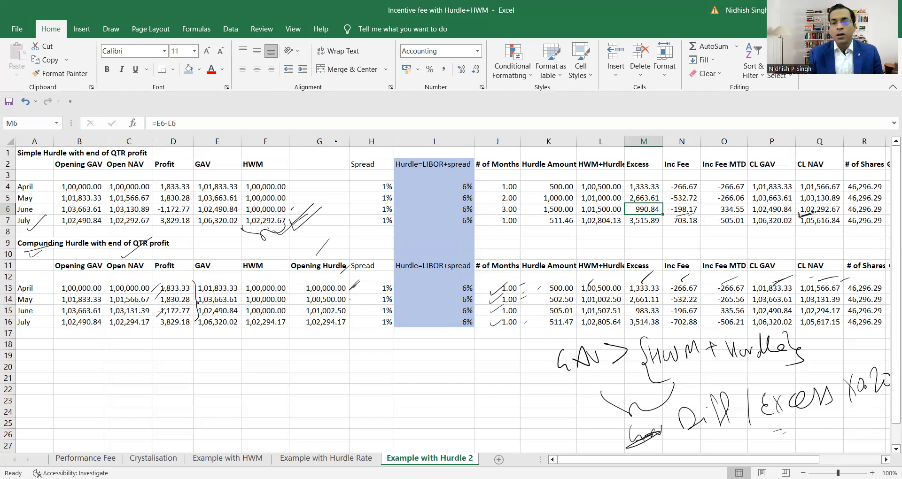
drag(639, 304, 651, 305)
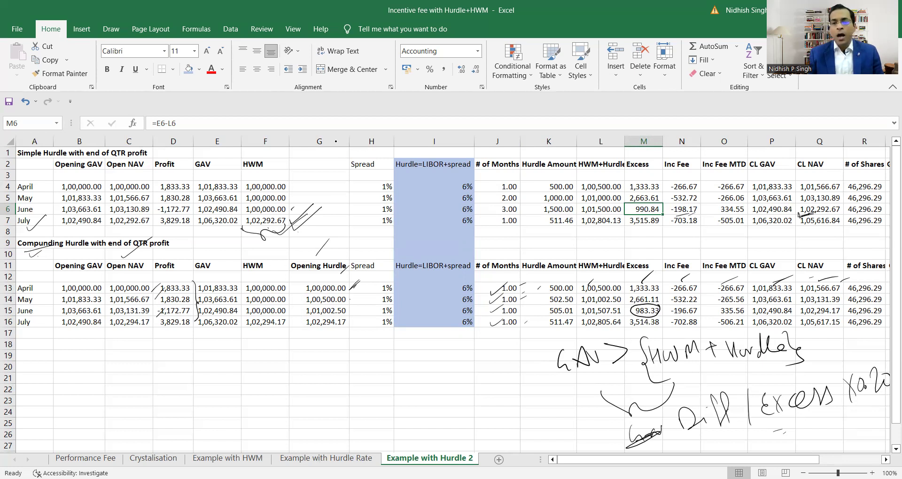
mouse_move(574, 315)
mouse_down()
mouse_move(582, 304)
mouse_move(573, 319)
mouse_up()
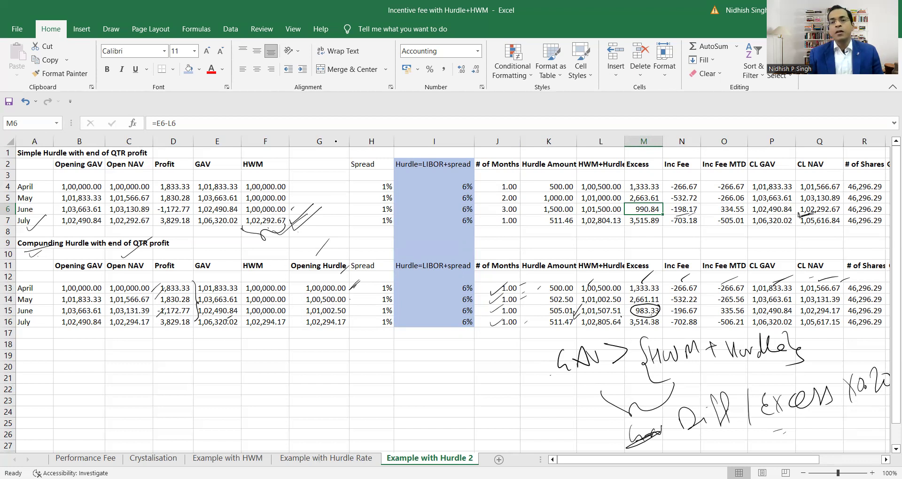
Step: Draw a curve from June's excess to a 20% note and circle June's 1,02,294.17 CL NAV
mouse_move(628, 317)
mouse_down()
mouse_move(482, 394)
mouse_move(478, 423)
mouse_move(485, 413)
mouse_up()
drag(486, 404, 487, 419)
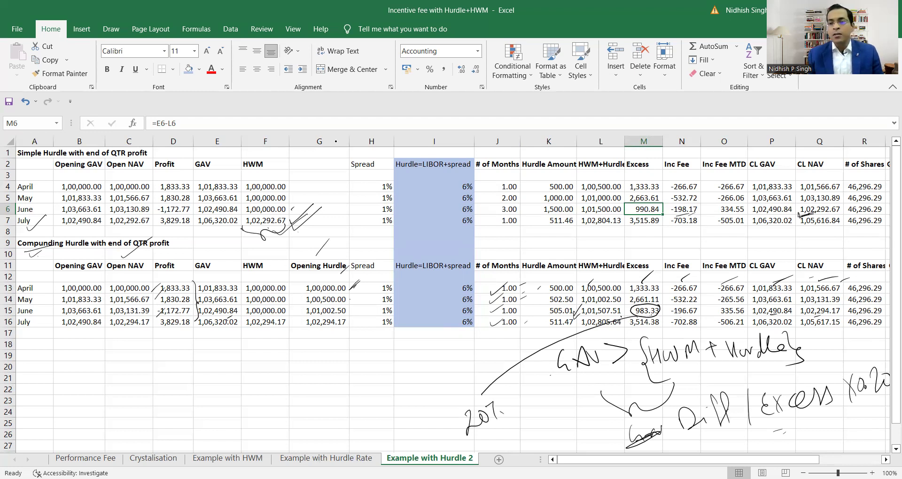
mouse_move(844, 310)
mouse_down()
mouse_move(804, 301)
mouse_move(810, 319)
mouse_move(842, 315)
mouse_up()
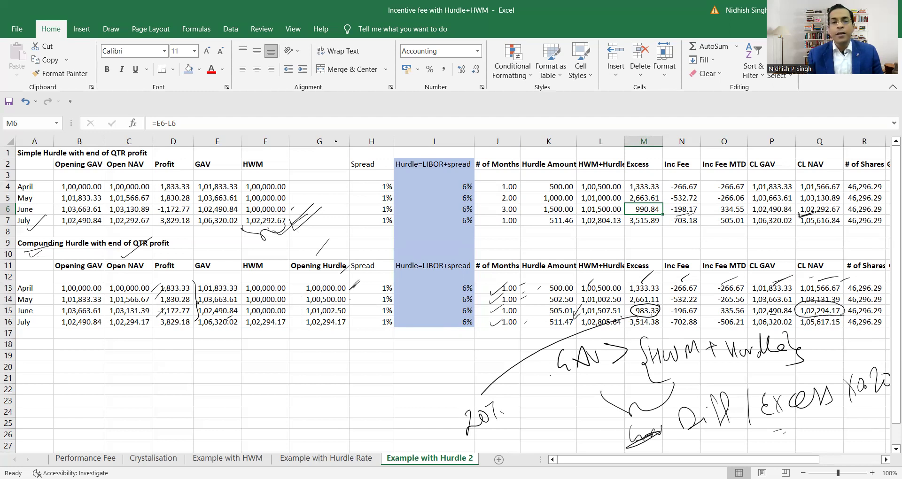
Step: Label column G 'HWM', underline July's GAV and HWM, and tick April's 500.00 hurdle amount
mouse_move(308, 331)
mouse_down()
mouse_move(318, 342)
mouse_move(339, 328)
mouse_move(345, 342)
mouse_move(356, 338)
mouse_up()
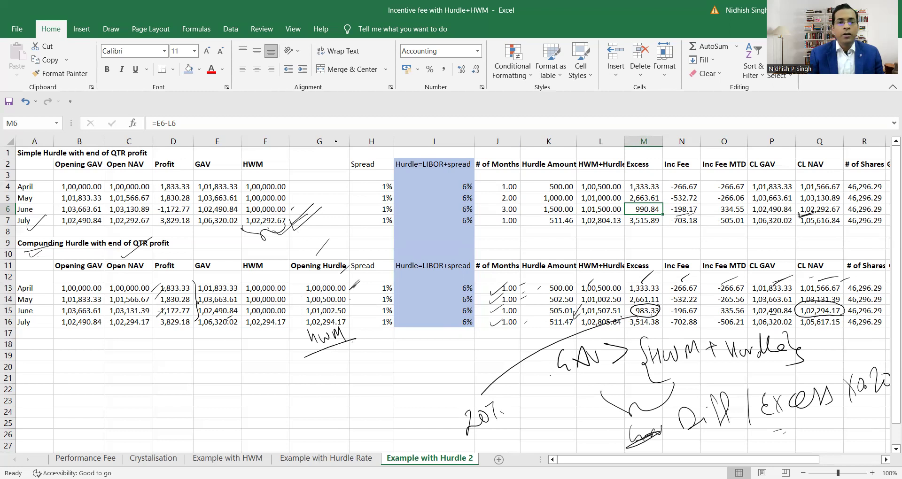
drag(239, 328, 297, 333)
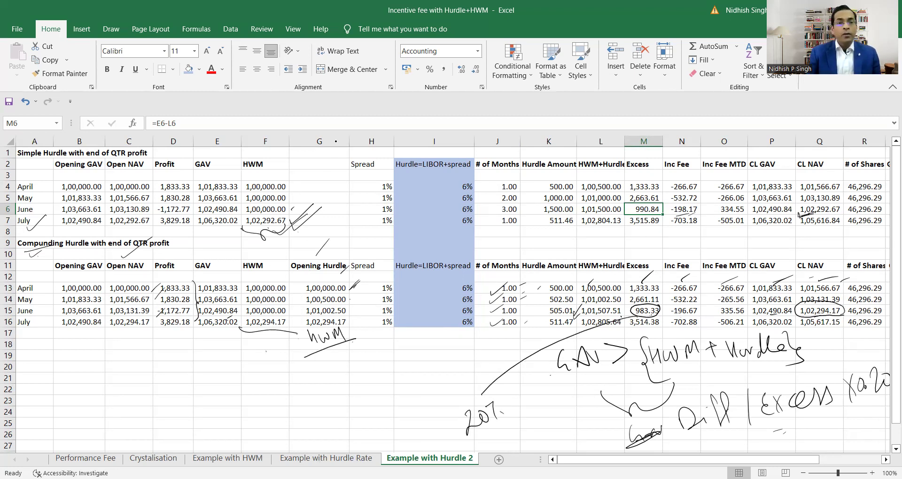
drag(31, 256, 47, 247)
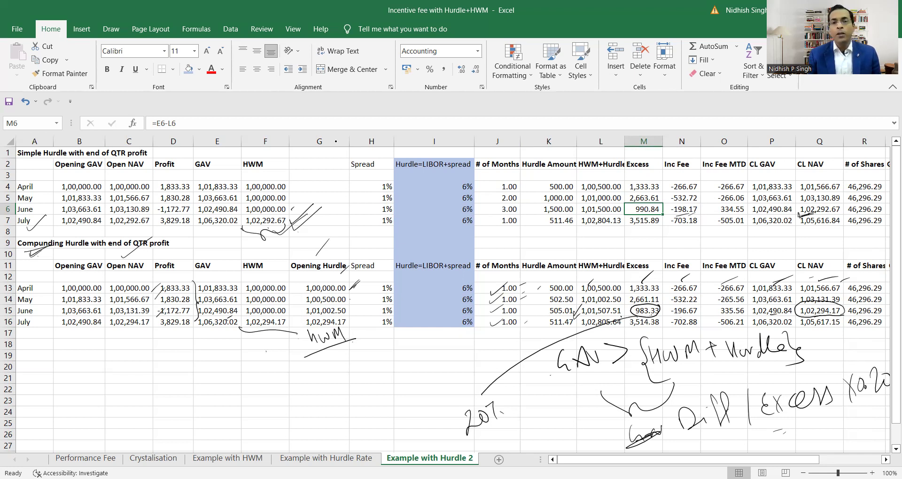
mouse_move(538, 291)
mouse_down()
mouse_move(561, 273)
mouse_move(557, 284)
mouse_up()
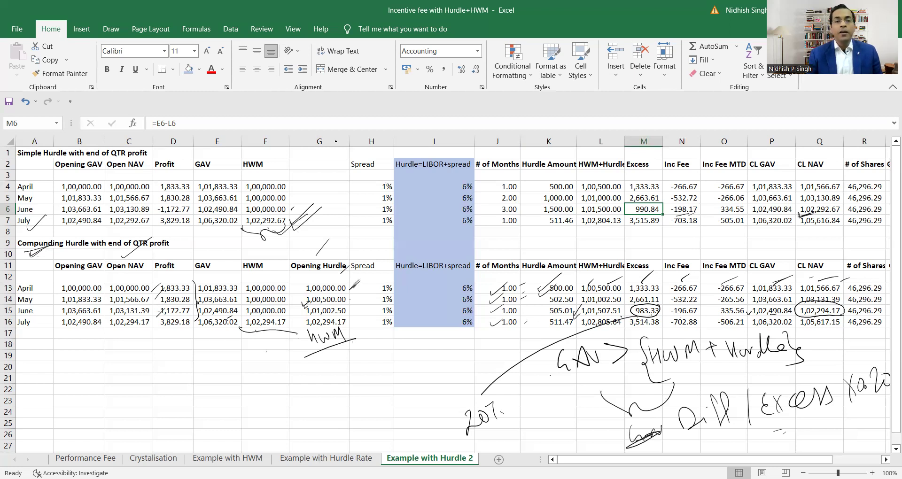
Step: Write 'HWM' under the HWM column and mark the opening hurdle values
mouse_move(251, 341)
mouse_down()
mouse_move(258, 355)
mouse_move(275, 334)
mouse_move(289, 334)
mouse_up()
drag(299, 277, 311, 271)
drag(301, 282, 313, 276)
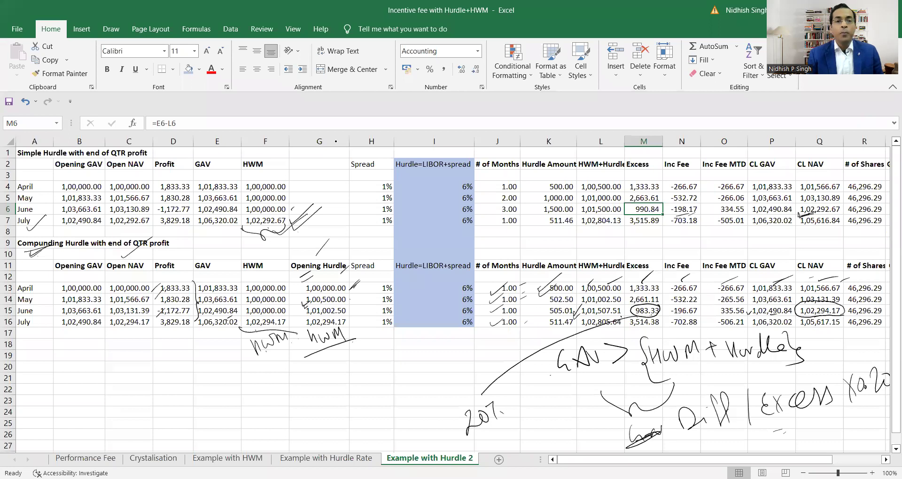
Step: Tick the # of Months and Simple Hurdle headings and bracket the 1, 2, 3 month counts
drag(487, 256, 512, 252)
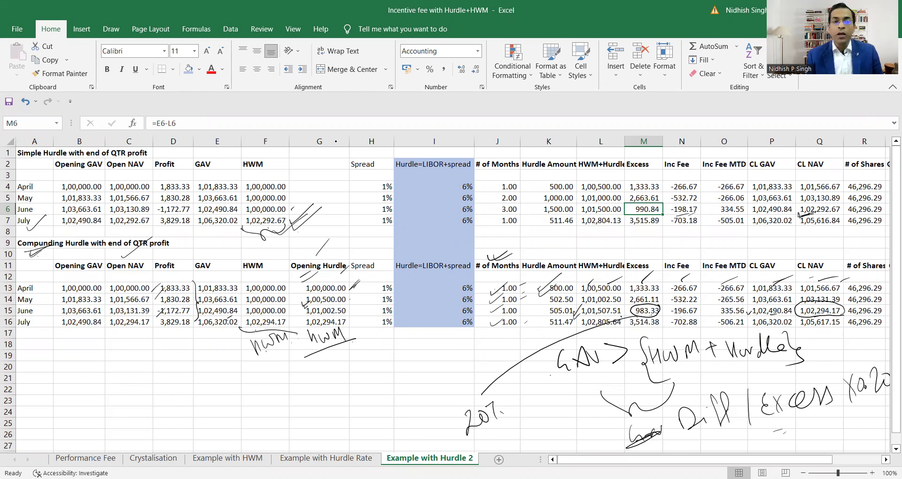
drag(27, 165, 51, 151)
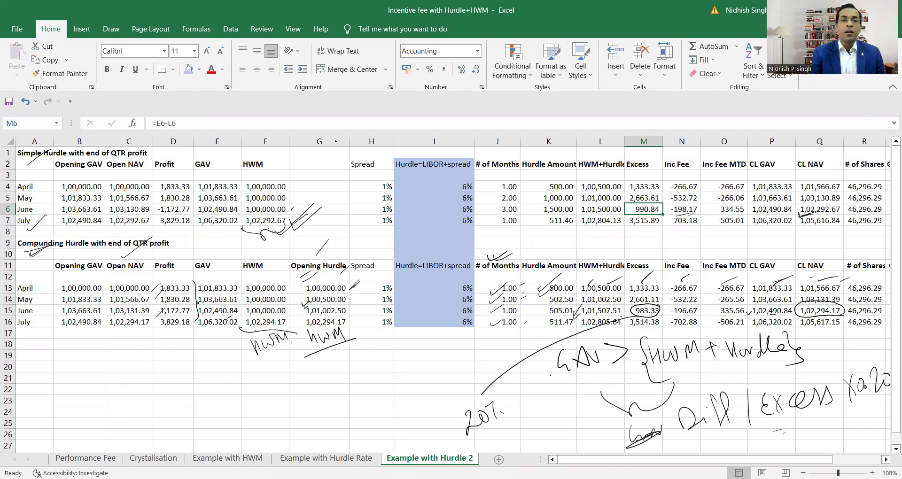
drag(491, 184, 491, 216)
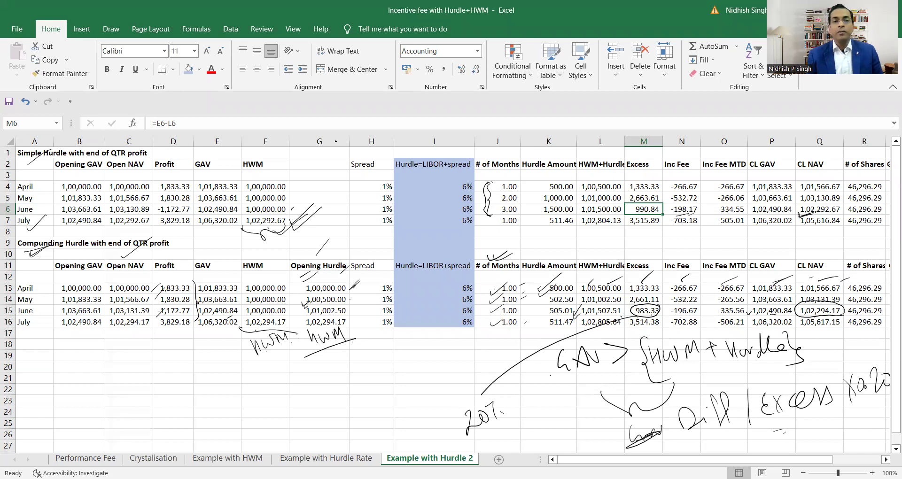
Step: Tick May's 1,00,500.00 opening hurdle, circle GAV and underline HWM + Hurdle in the note
drag(349, 302, 357, 293)
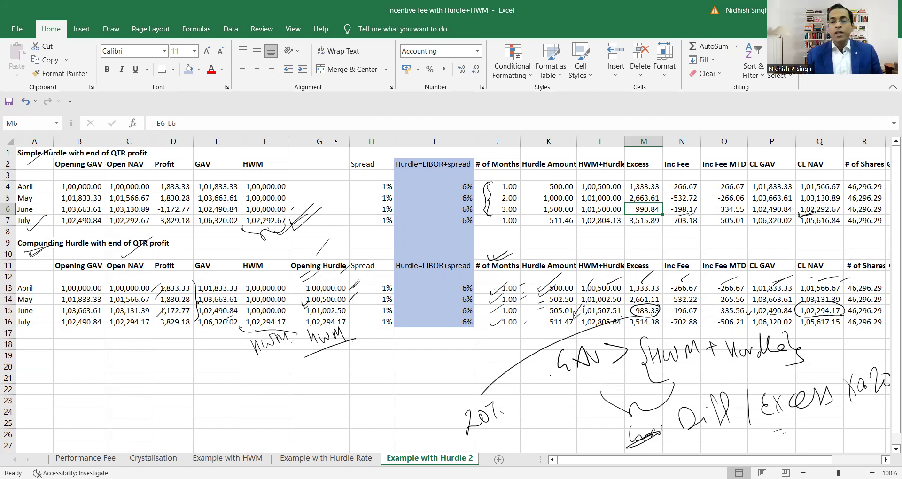
mouse_move(562, 382)
mouse_down()
mouse_move(605, 368)
mouse_move(568, 384)
mouse_up()
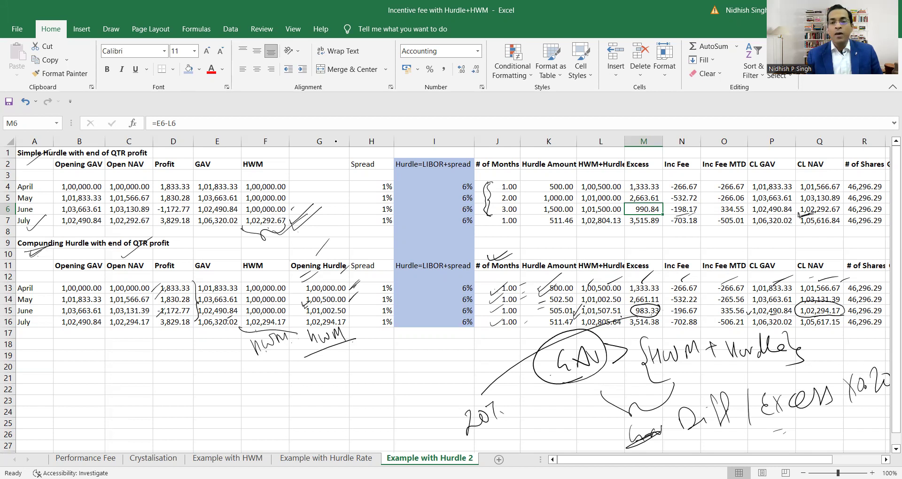
drag(663, 378, 773, 356)
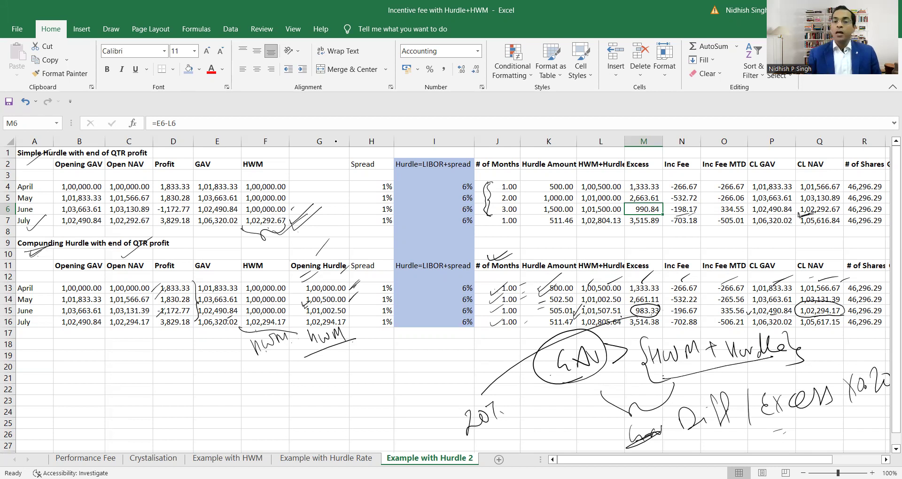
Step: Handwrite 'I.F. excess = GAV' below the compounding table
drag(311, 399, 322, 414)
drag(328, 385, 339, 385)
mouse_move(331, 388)
mouse_down()
mouse_move(342, 411)
mouse_move(343, 399)
mouse_up()
mouse_move(374, 375)
mouse_down()
mouse_move(375, 388)
mouse_move(385, 367)
mouse_up()
drag(402, 364, 401, 379)
drag(381, 379, 387, 393)
drag(407, 376, 439, 348)
drag(357, 427, 367, 421)
drag(365, 433, 503, 345)
Step: Finish the formula with the bracketed (HWM+Hurdle) term, multiplied by the 20% I.F. rate
drag(506, 352, 514, 328)
mouse_move(514, 343)
mouse_down()
mouse_move(525, 335)
mouse_move(527, 354)
mouse_up()
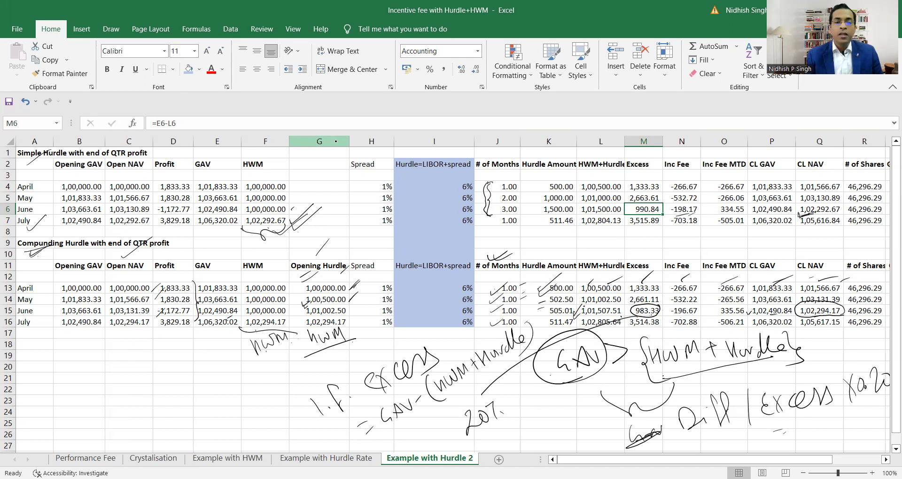
mouse_move(388, 403)
mouse_down()
mouse_move(379, 442)
mouse_move(414, 433)
mouse_up()
drag(540, 313, 516, 392)
drag(419, 439, 442, 432)
mouse_move(427, 425)
mouse_down()
mouse_move(433, 445)
mouse_move(439, 438)
mouse_up()
mouse_move(462, 403)
mouse_down()
mouse_move(448, 423)
mouse_move(477, 381)
mouse_move(488, 399)
mouse_move(506, 376)
mouse_move(519, 376)
mouse_up()
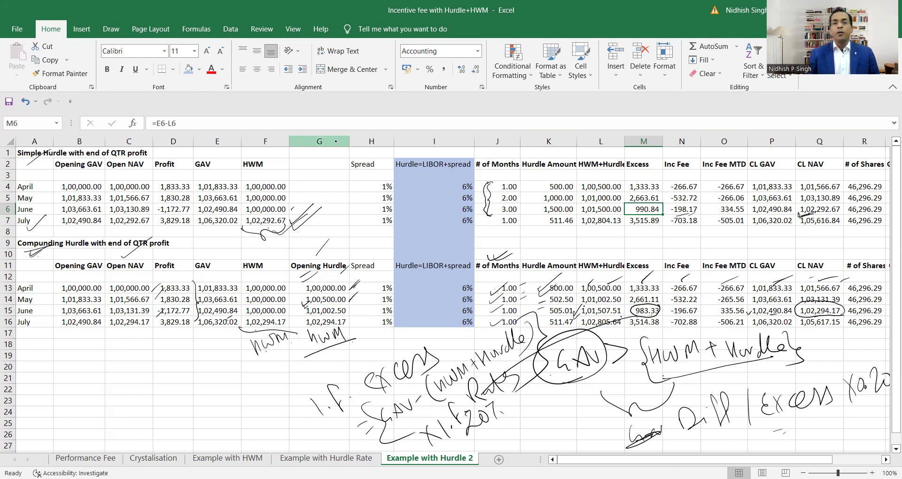